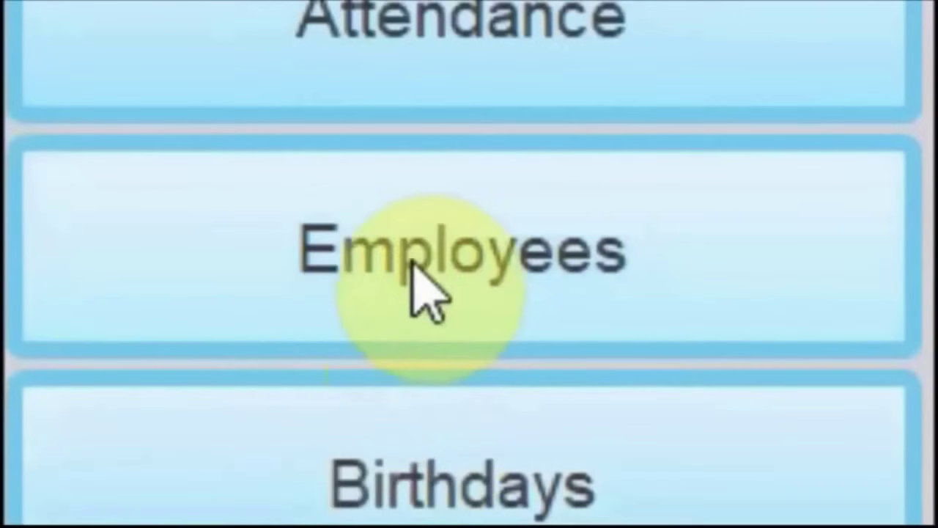
- Open the 2020 Employee Payroll form from the dashboard and check the employee dropdown
click(558, 269)
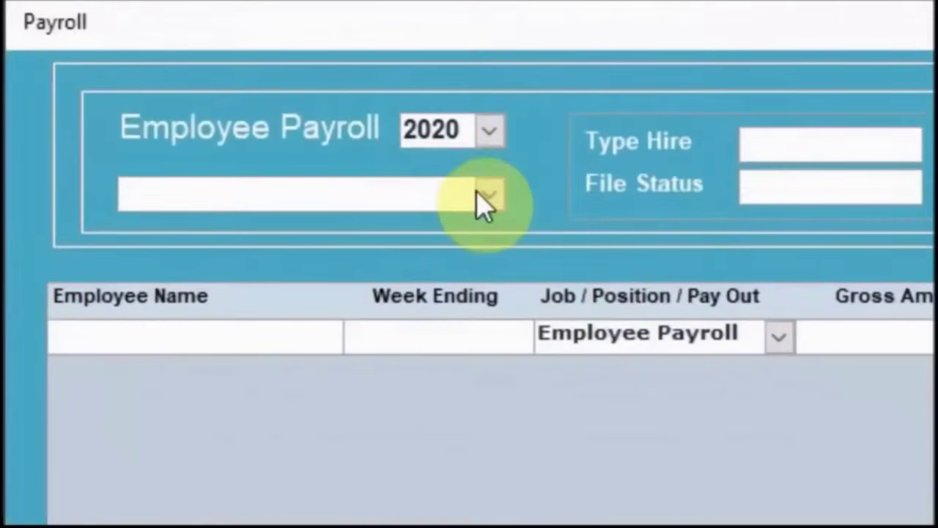
click(484, 197)
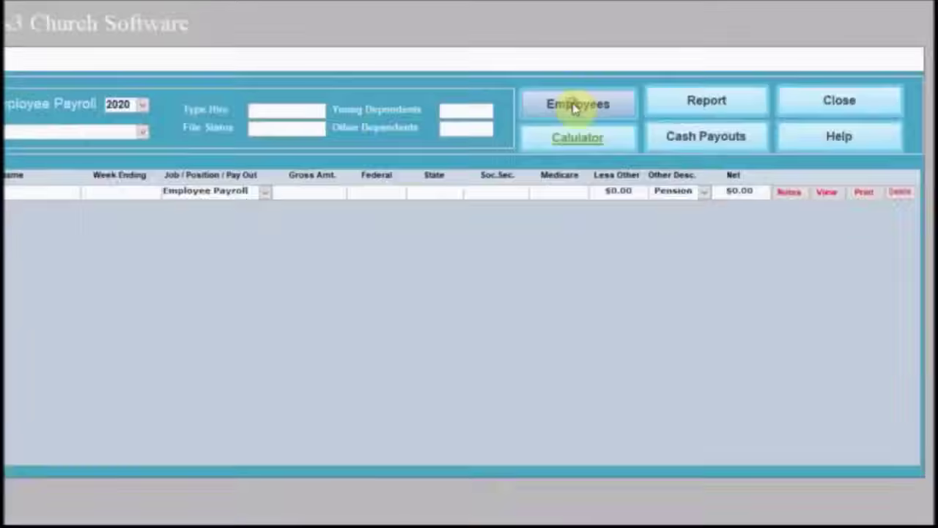
- Start a new roster record with the employee's name, placeholder address and city/state/zip
click(576, 106)
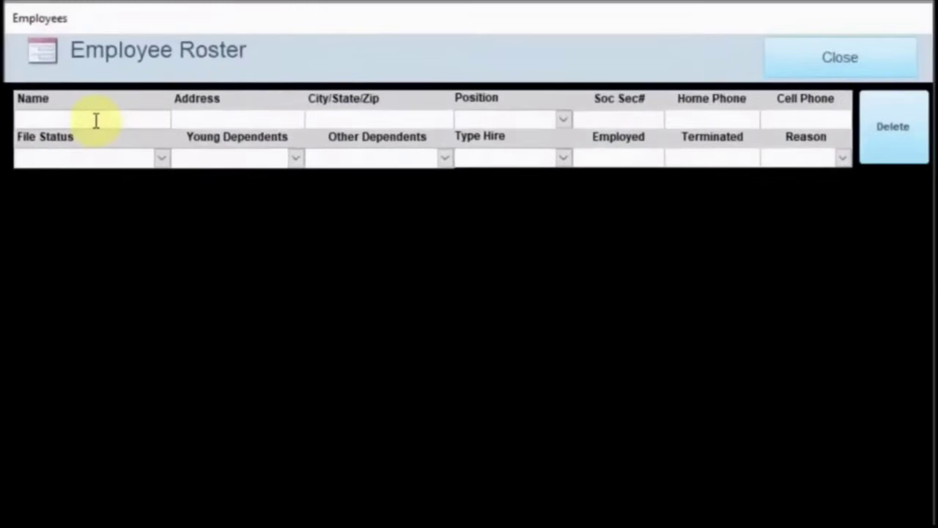
text(Sample, Sam)
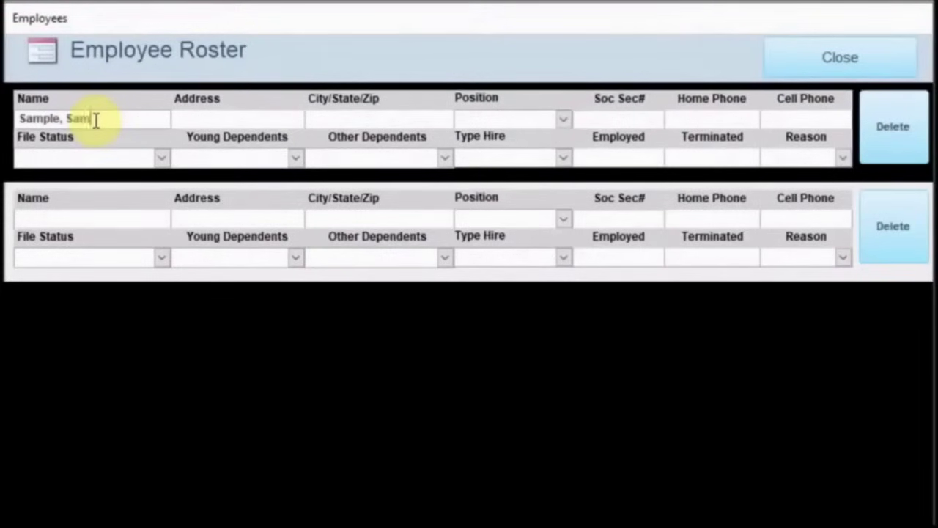
click(180, 120)
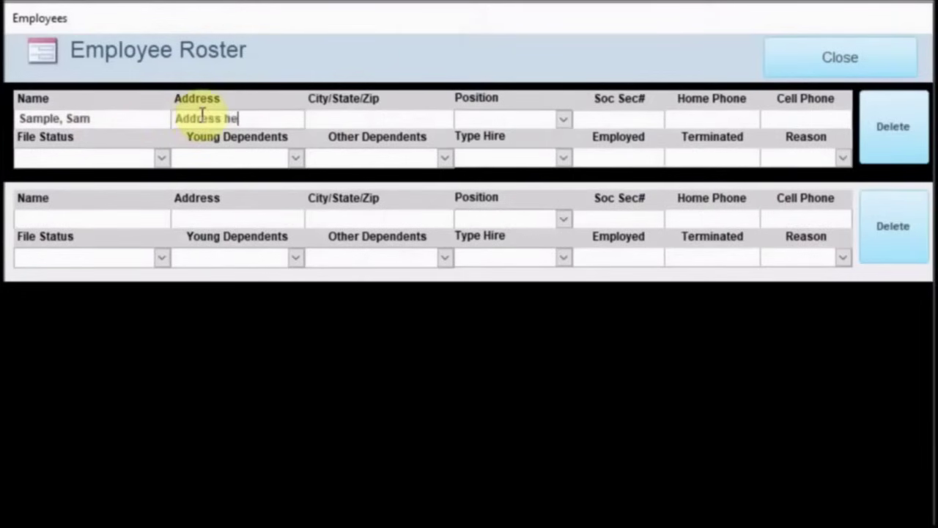
click(363, 123)
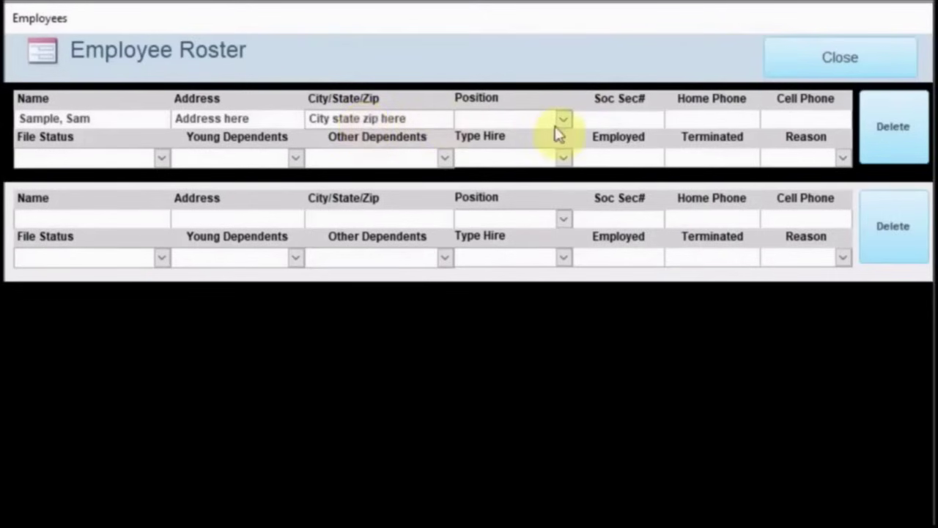
- Set the employee's position to Pastor and enter the social security number and phone fields
click(563, 122)
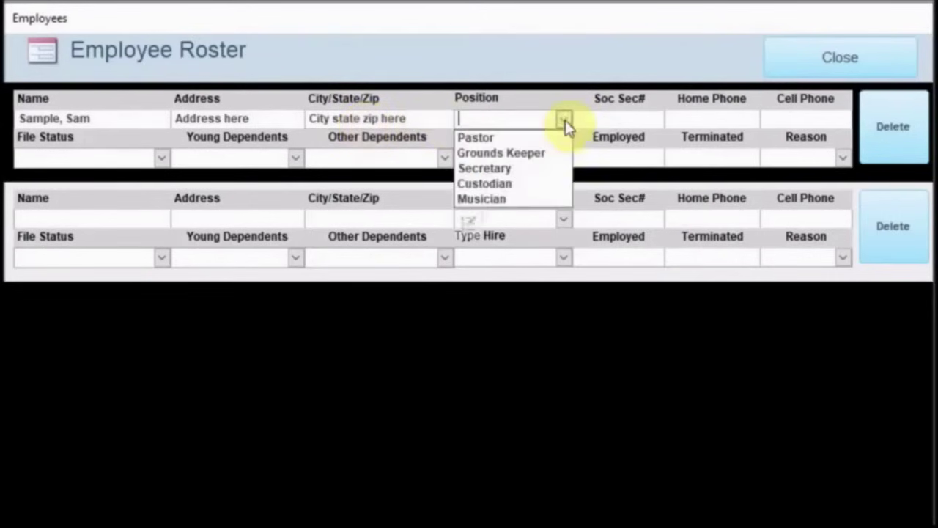
click(547, 139)
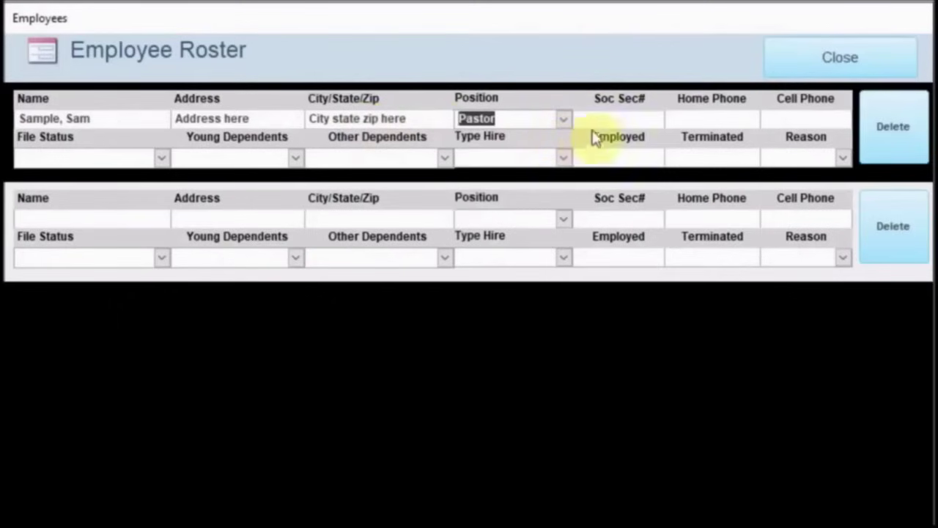
click(601, 117)
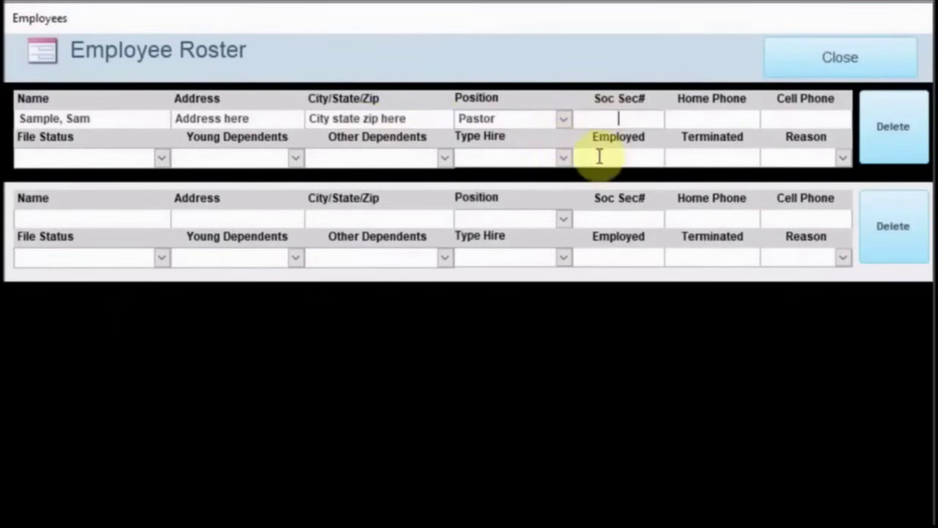
text(999 999 9999)
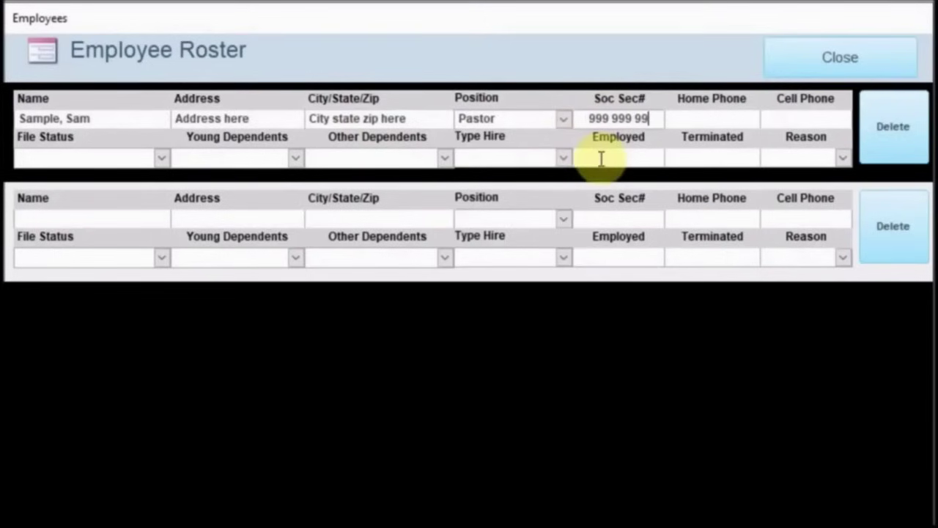
click(714, 120)
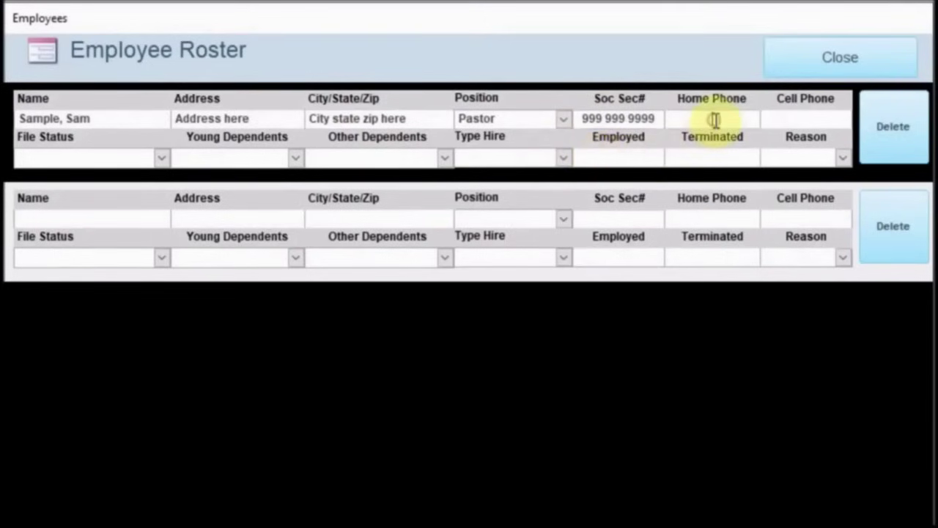
text(999 999 9999)
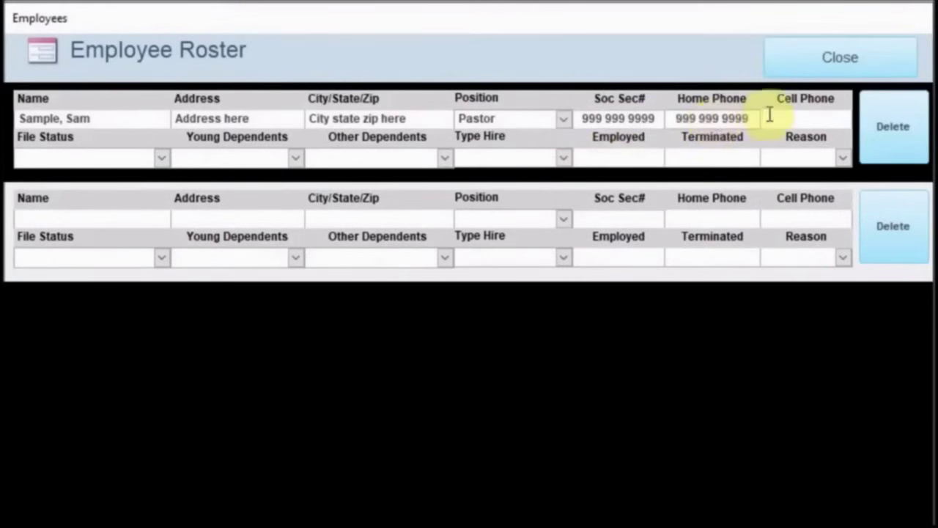
click(770, 115)
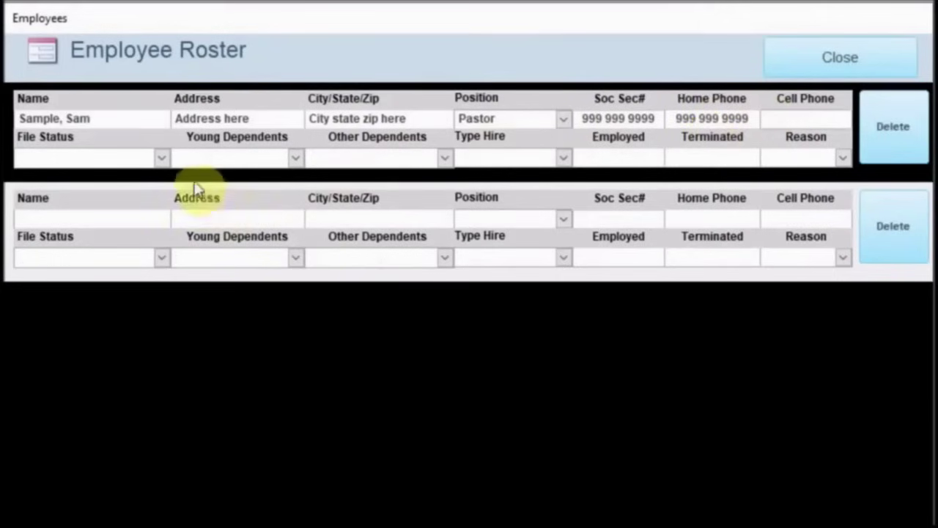
- Set filing status Married, 2 young dependents, 1 other dependent, and hire type W2
click(162, 160)
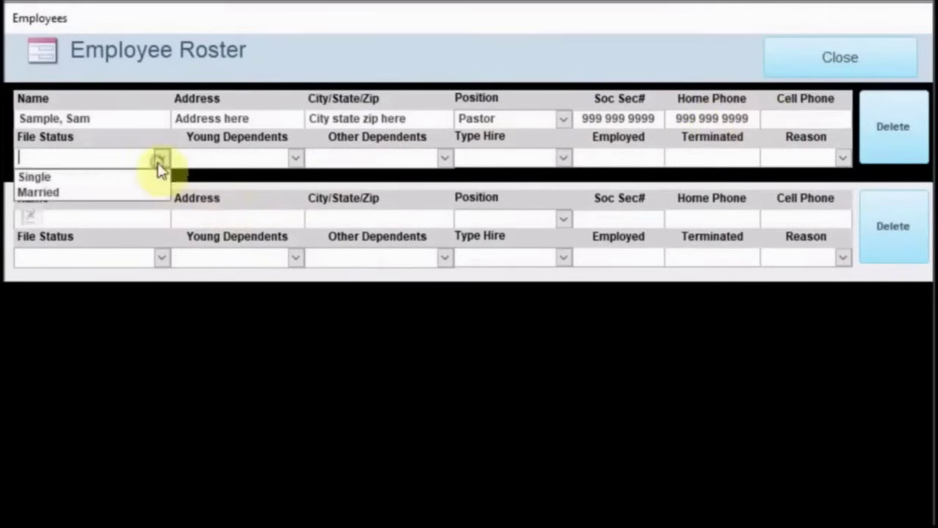
click(120, 194)
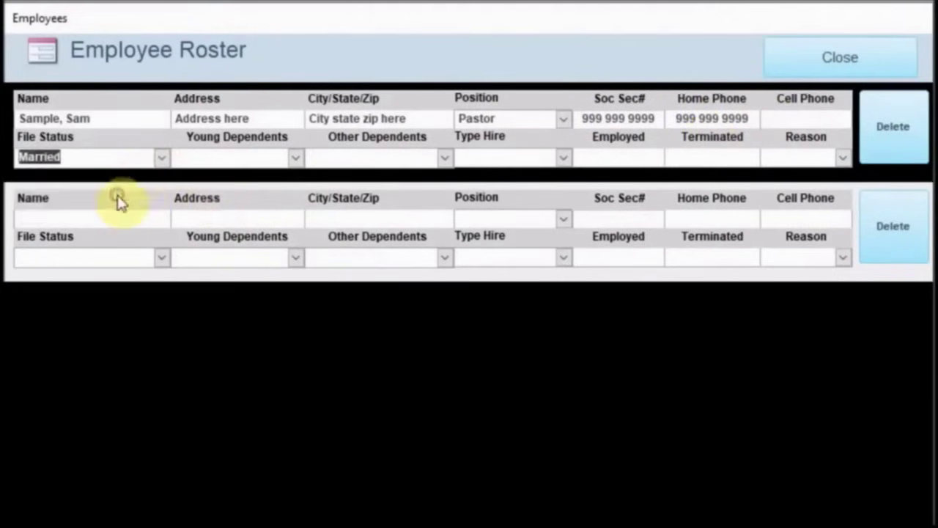
click(295, 159)
click(253, 193)
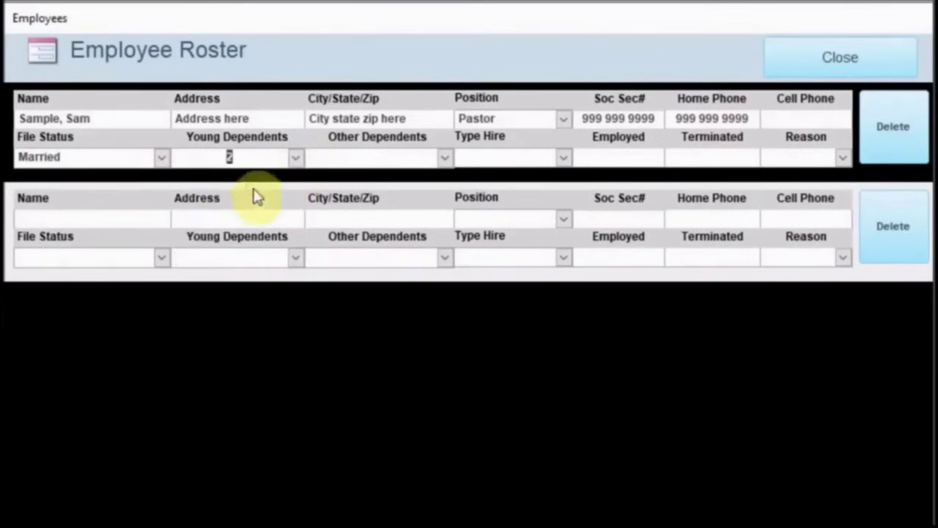
click(445, 158)
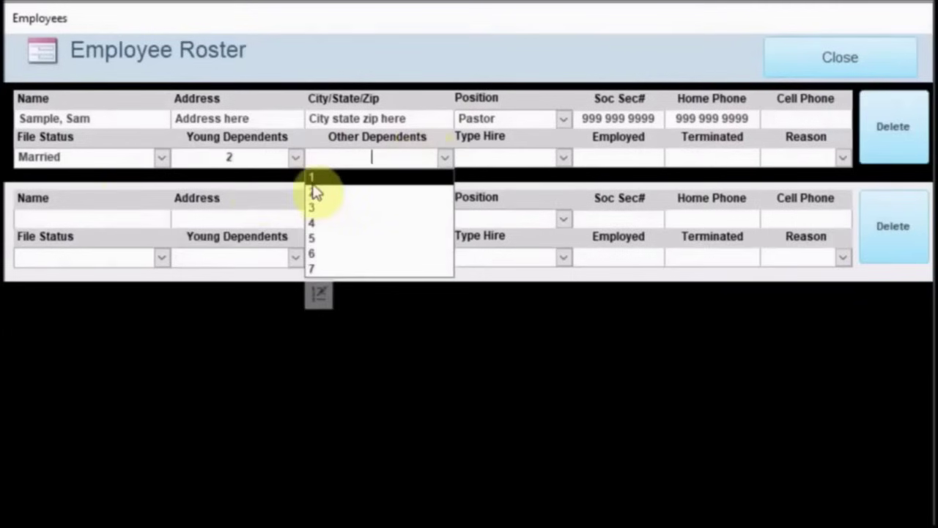
click(314, 178)
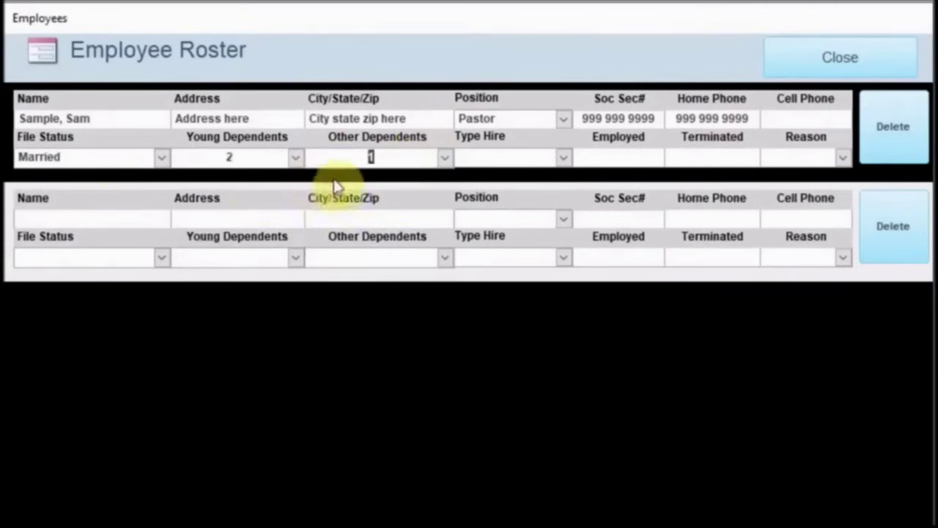
click(562, 159)
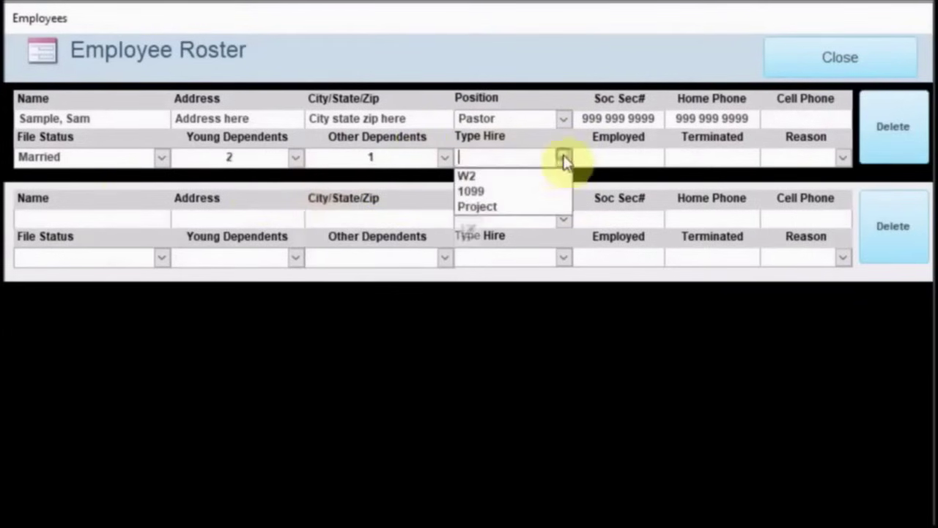
click(518, 183)
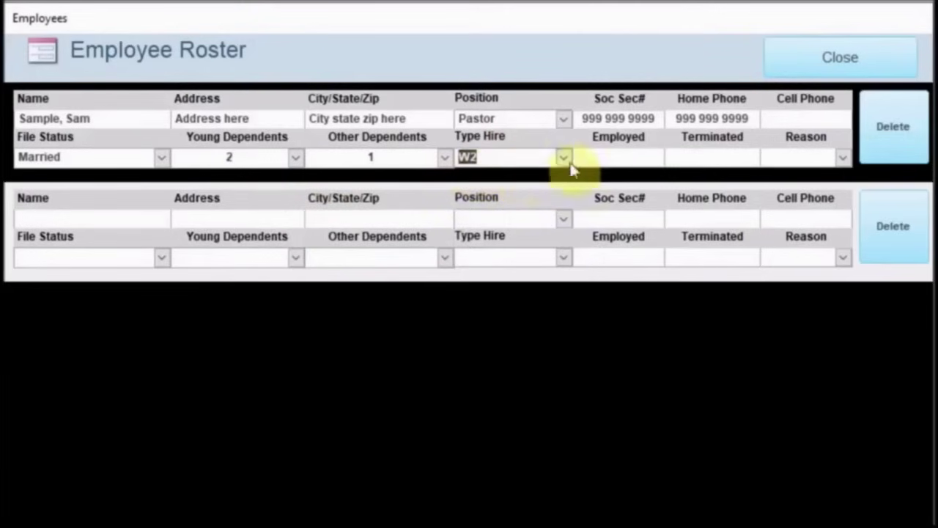
- Set the employed date to today, 5/21/2020, and close the roster
click(598, 155)
click(676, 157)
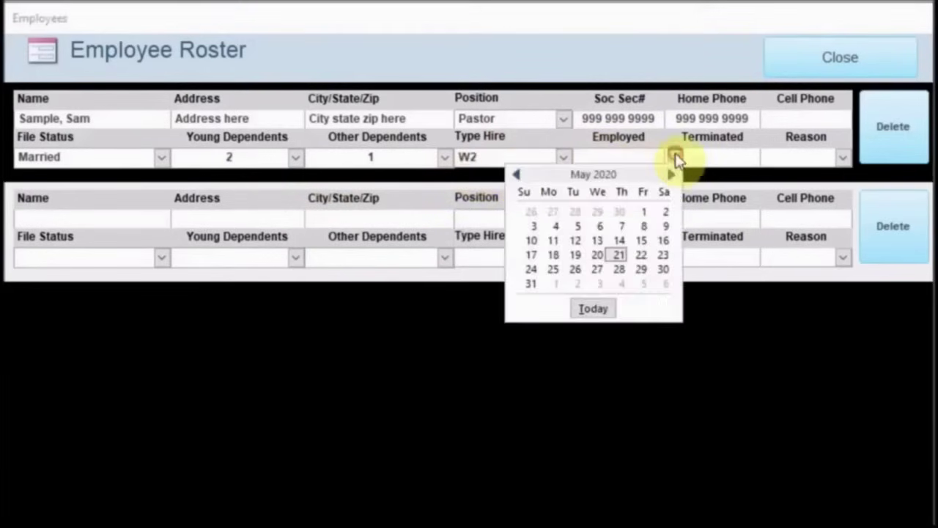
click(593, 308)
click(716, 156)
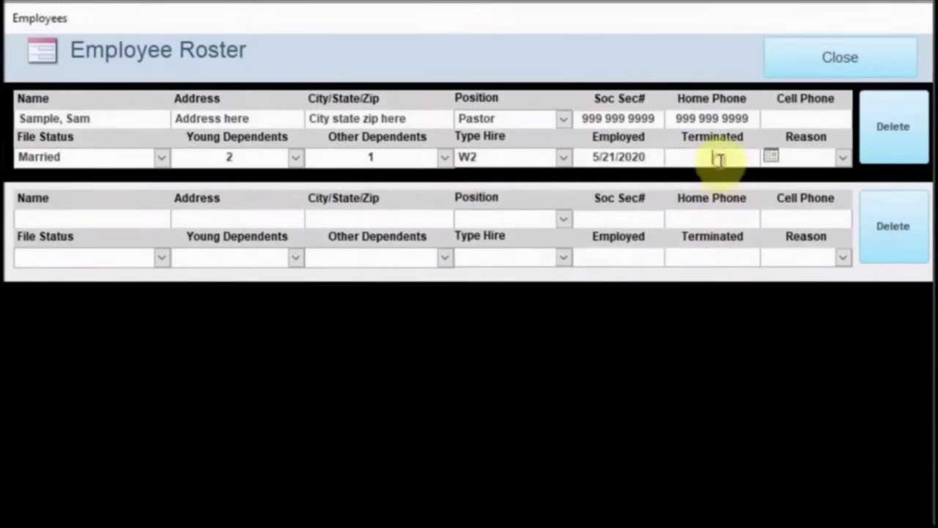
click(792, 156)
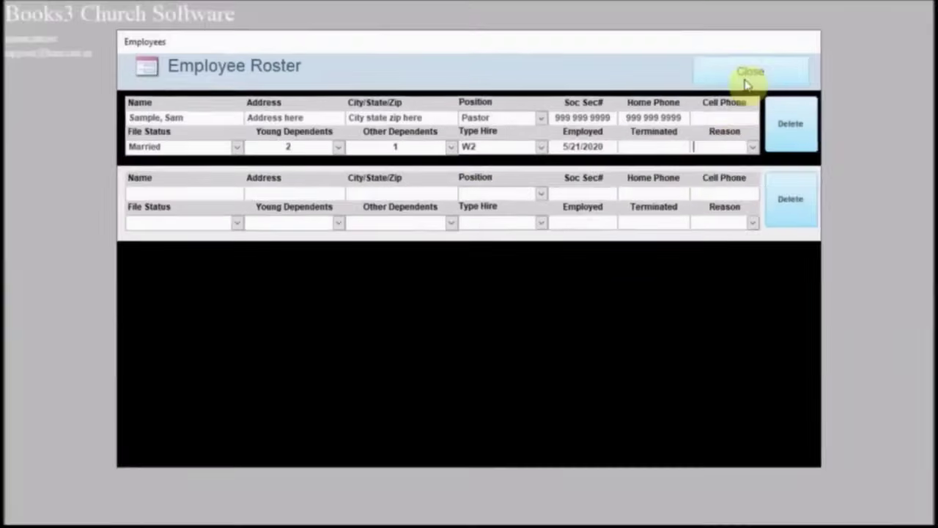
click(833, 66)
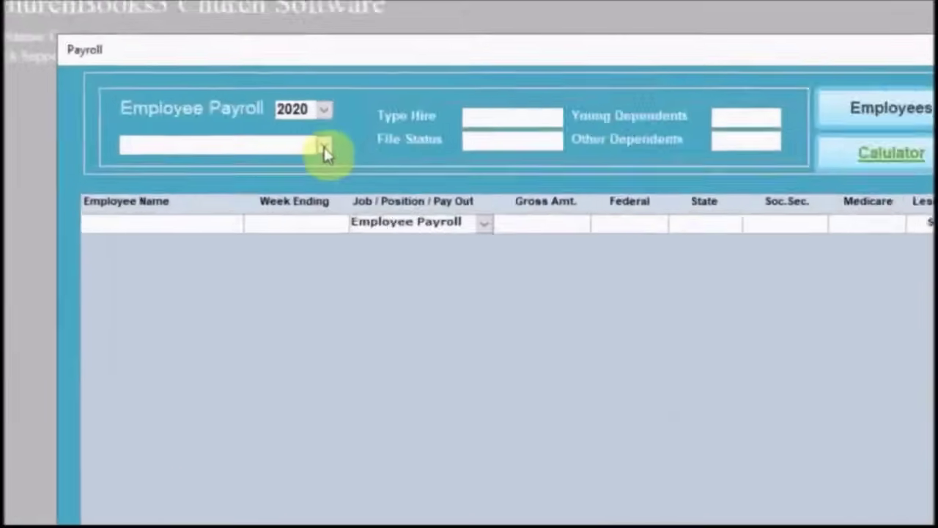
- Select the sample employee for payroll with week ending date 5/21/2020
click(244, 117)
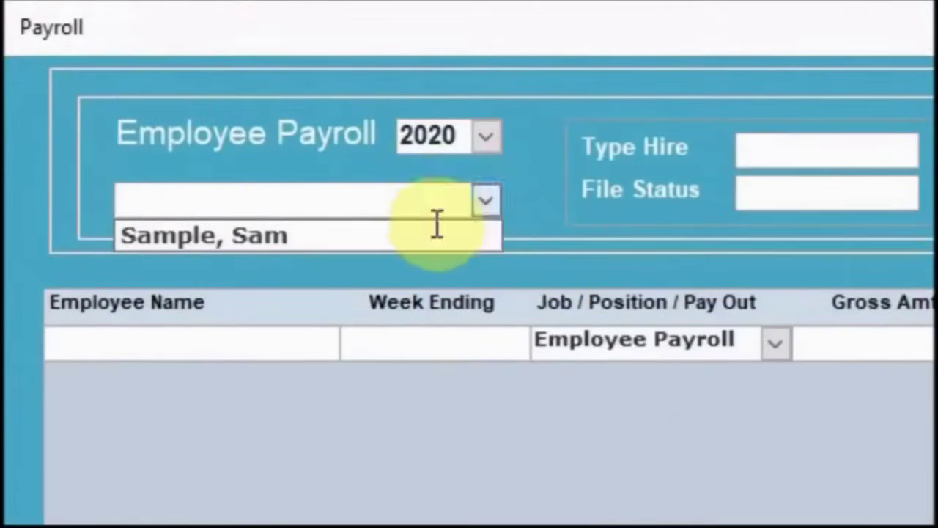
click(250, 239)
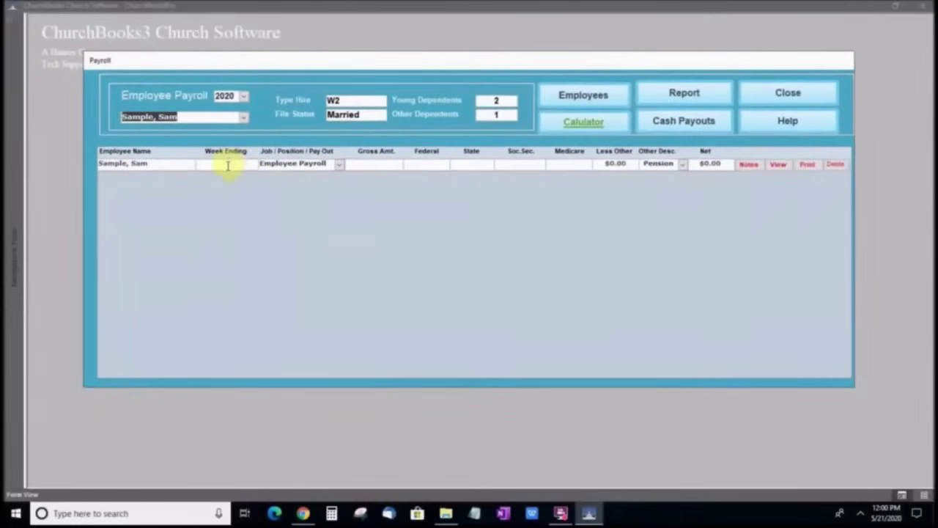
click(226, 165)
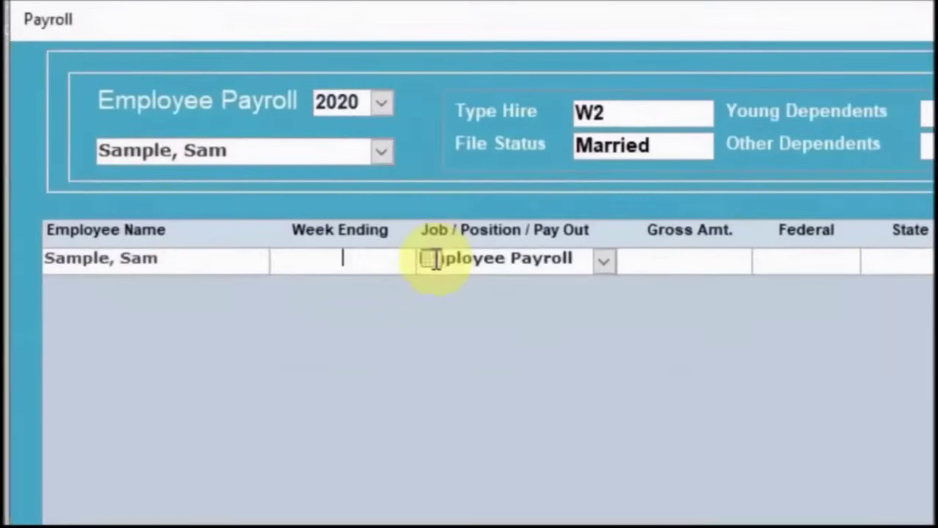
click(329, 201)
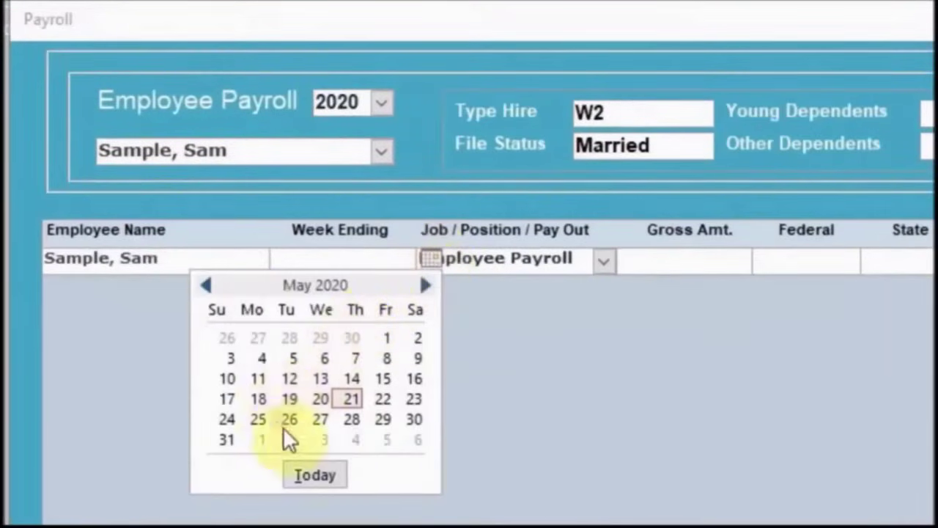
click(313, 473)
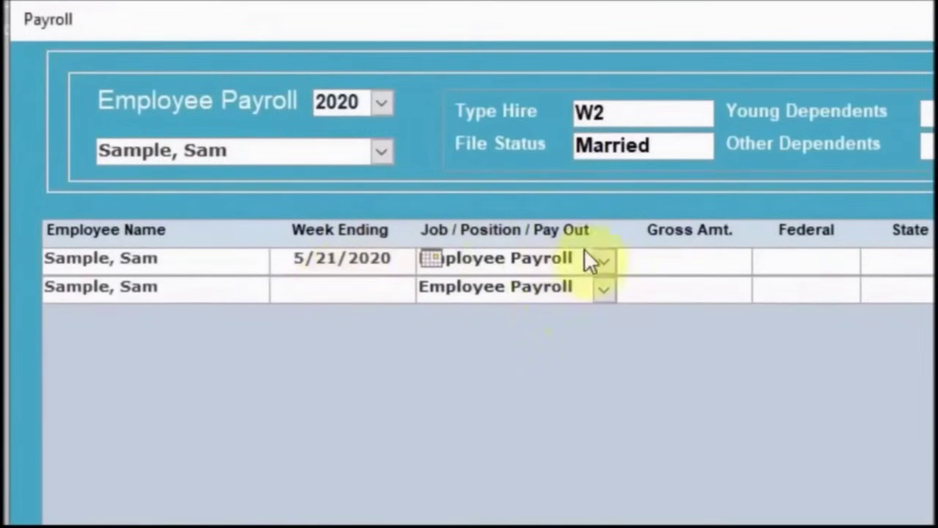
- Keep Employee Payroll as the pay type and enter a $1,000.00 gross amount on row 1
click(603, 264)
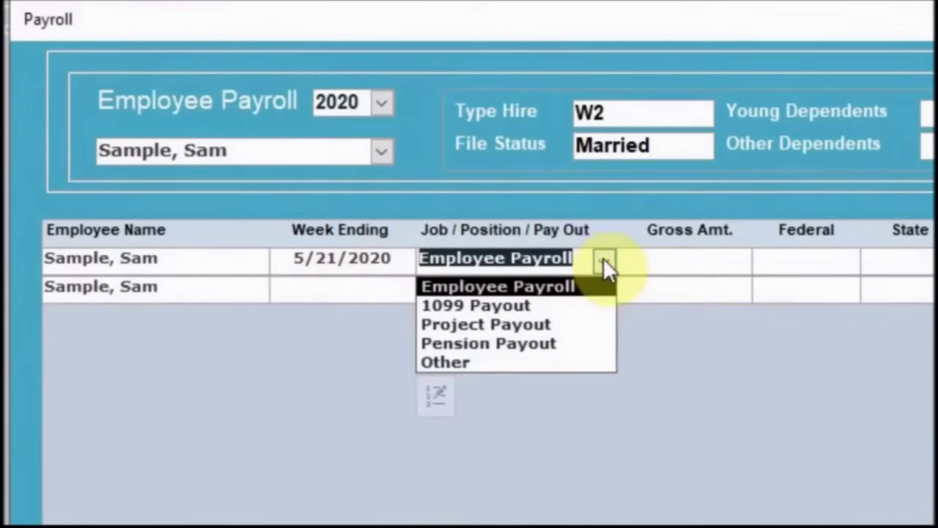
click(603, 258)
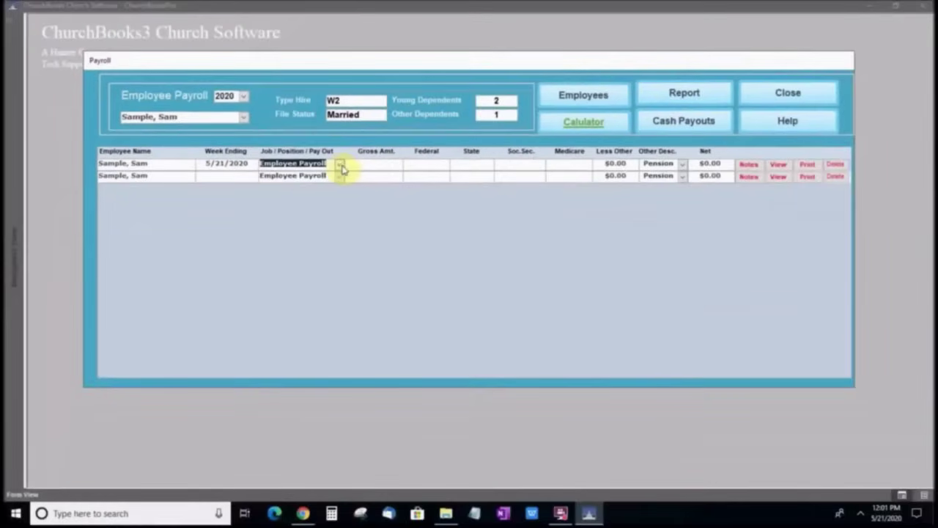
click(359, 166)
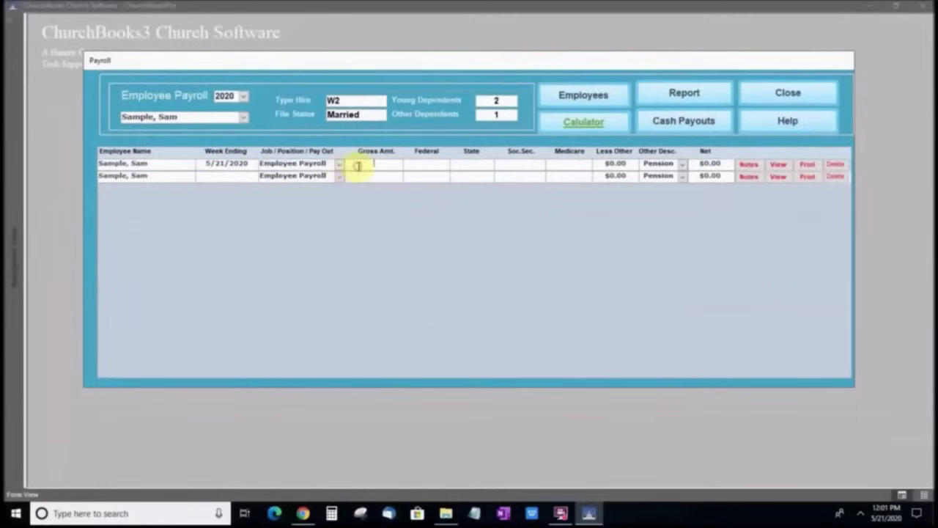
text(1000)
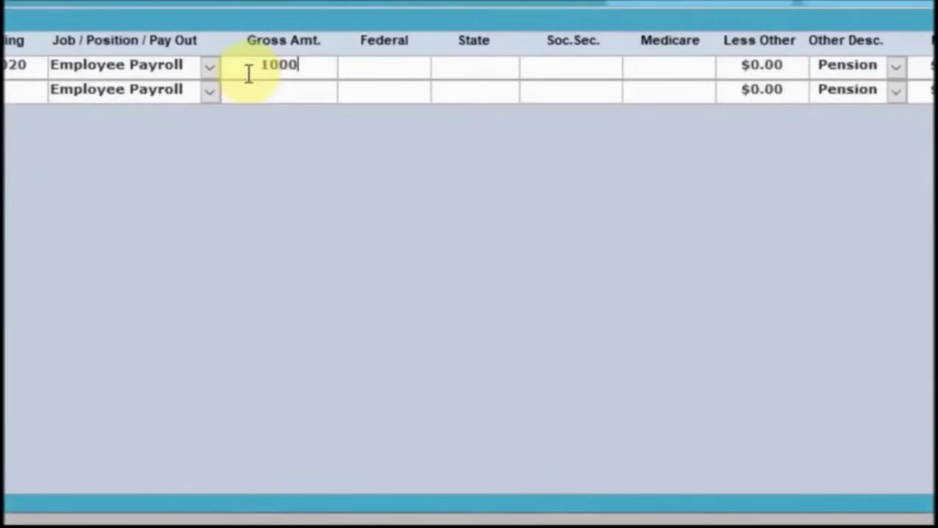
click(204, 67)
click(202, 67)
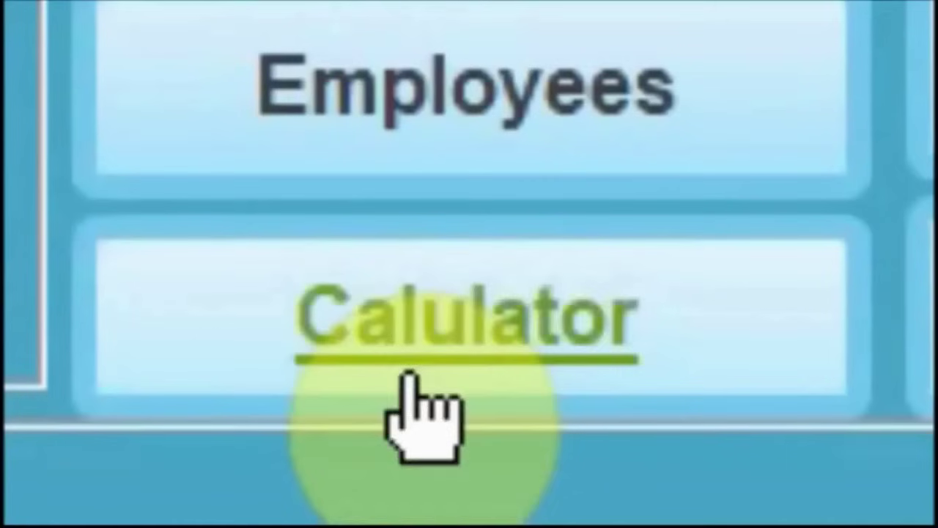
- In the PrimePay calculator, enter gross pay 1000.00 per period with 5200 year-to-date
click(480, 359)
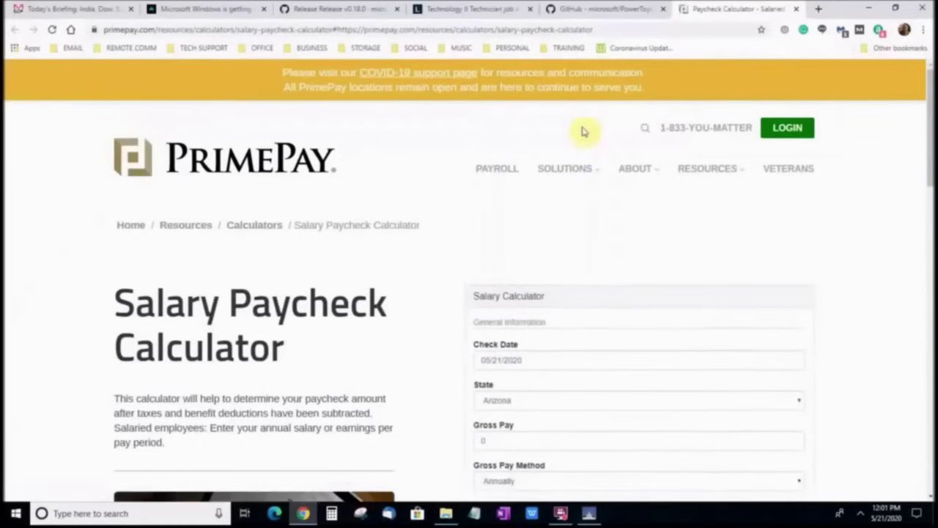
scroll(553, 147, down, 2)
scroll(552, 146, down, 3)
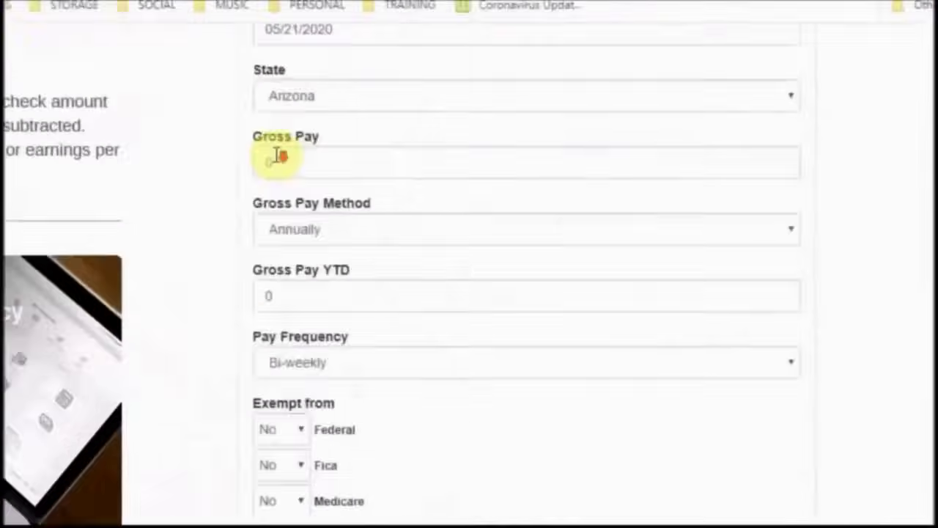
drag(228, 159, 111, 176)
text(1)
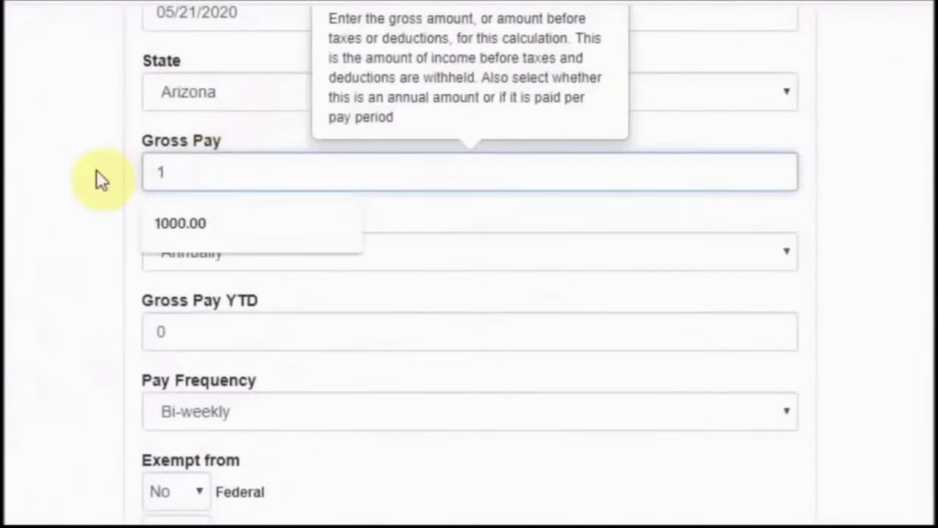
text(000.00)
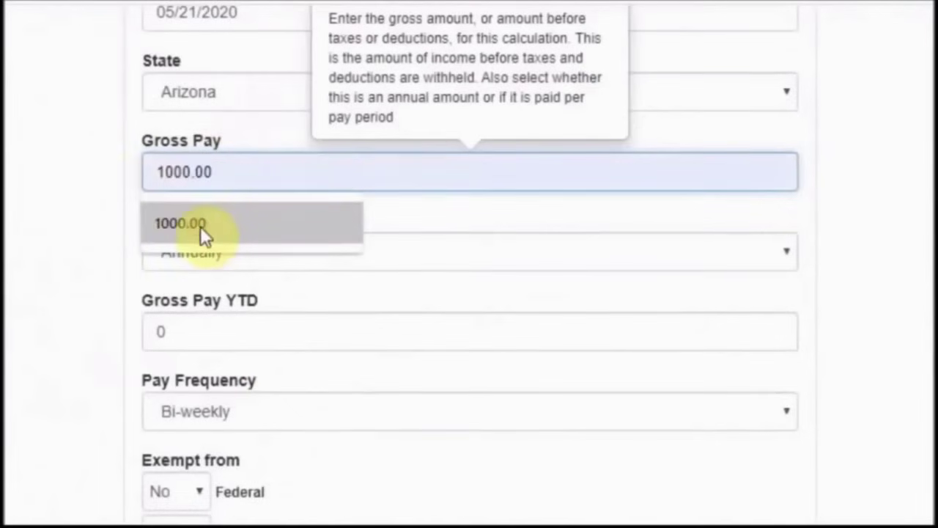
click(201, 226)
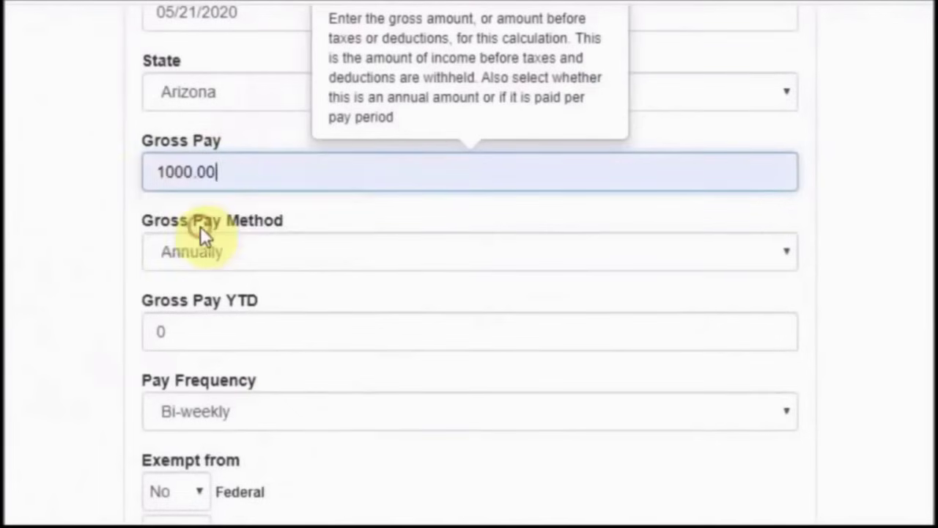
click(204, 255)
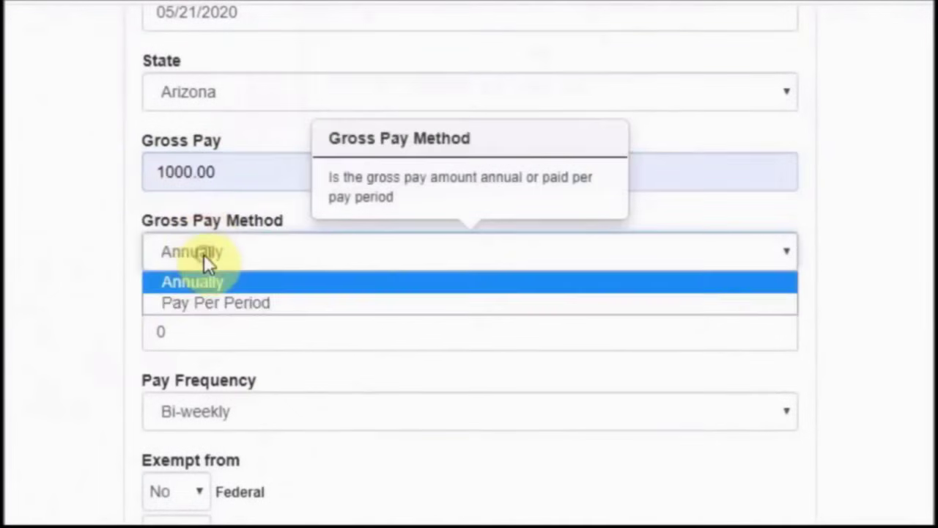
click(203, 303)
click(196, 334)
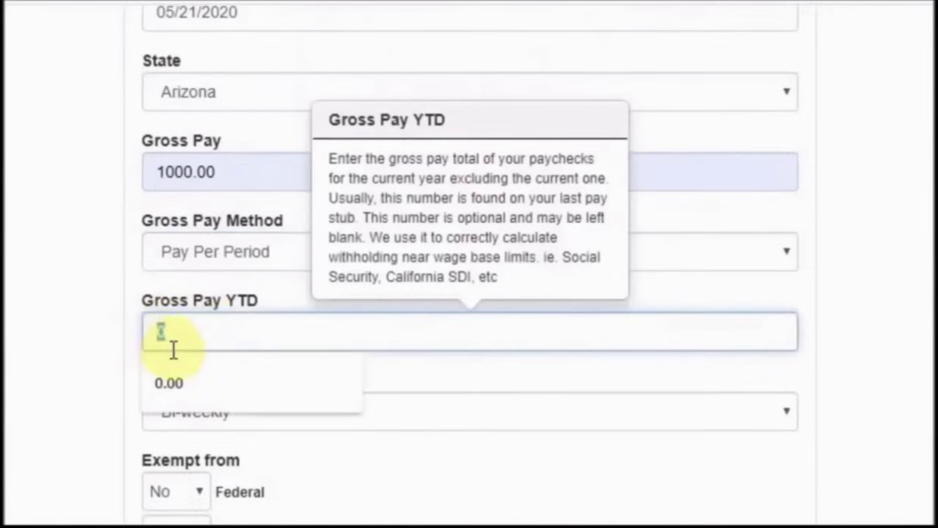
text(52)
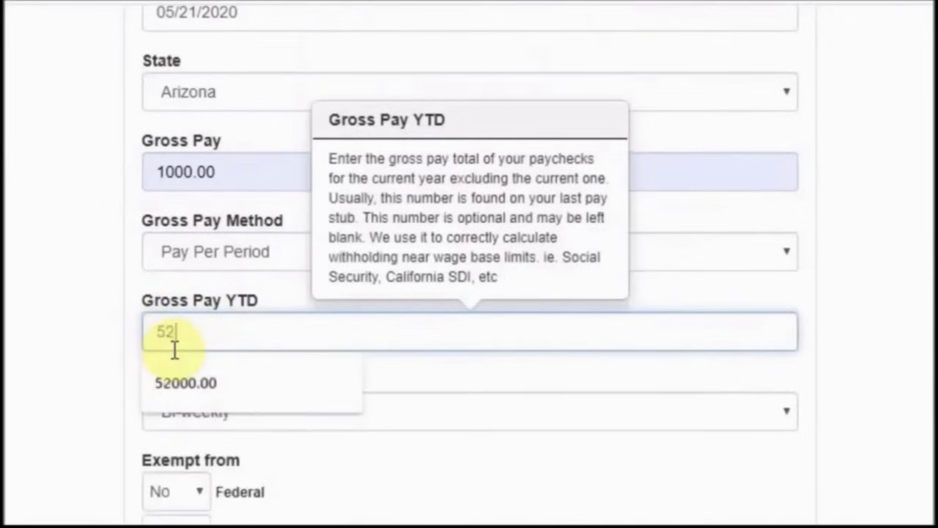
text(00)
click(569, 367)
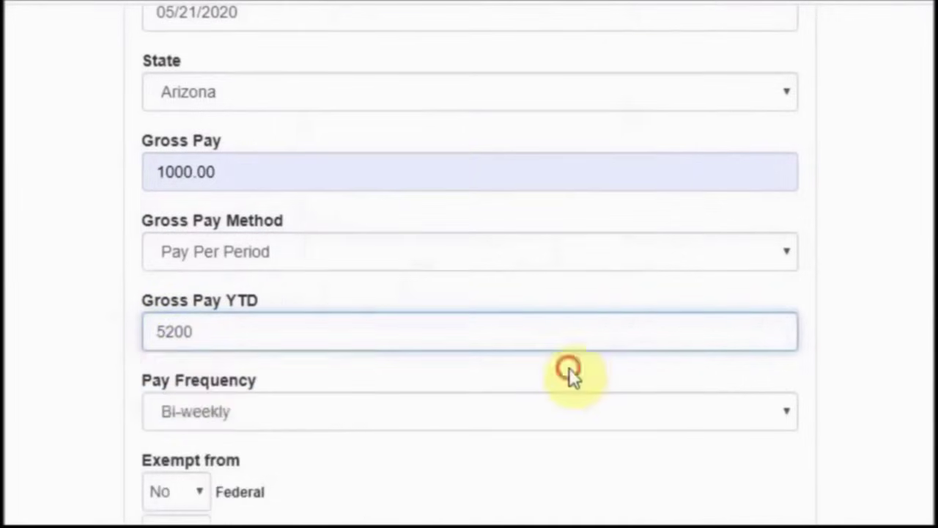
- Set pay frequency to Weekly and choose to use the 2020 W4 tables
click(262, 419)
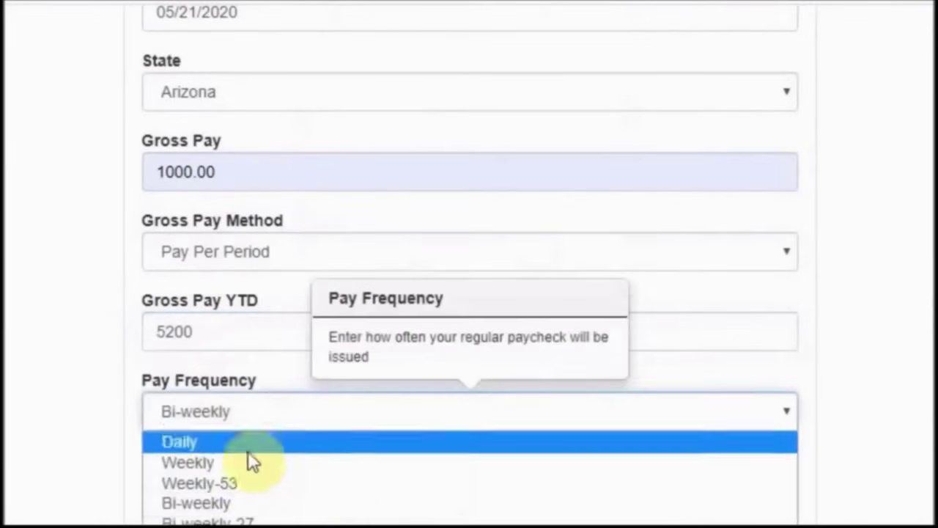
click(241, 461)
scroll(247, 475, down, 3)
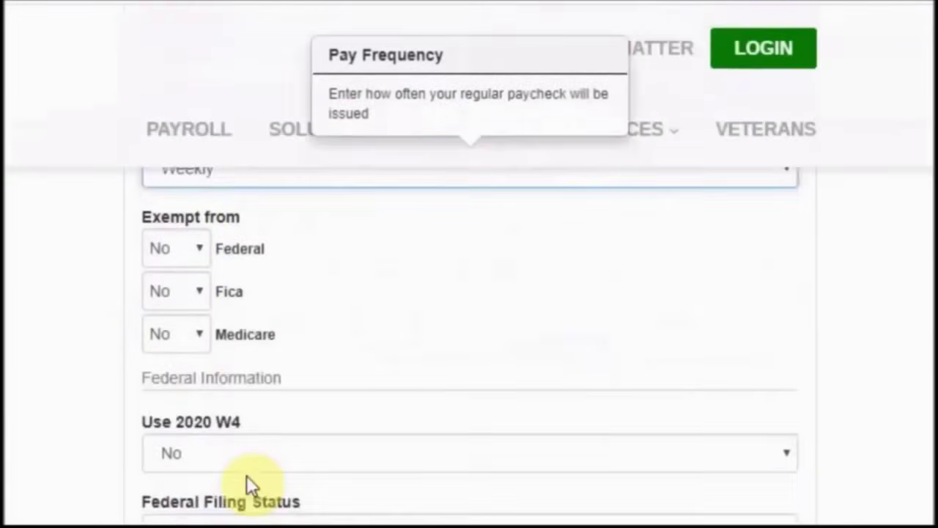
scroll(248, 437, down, 2)
click(235, 339)
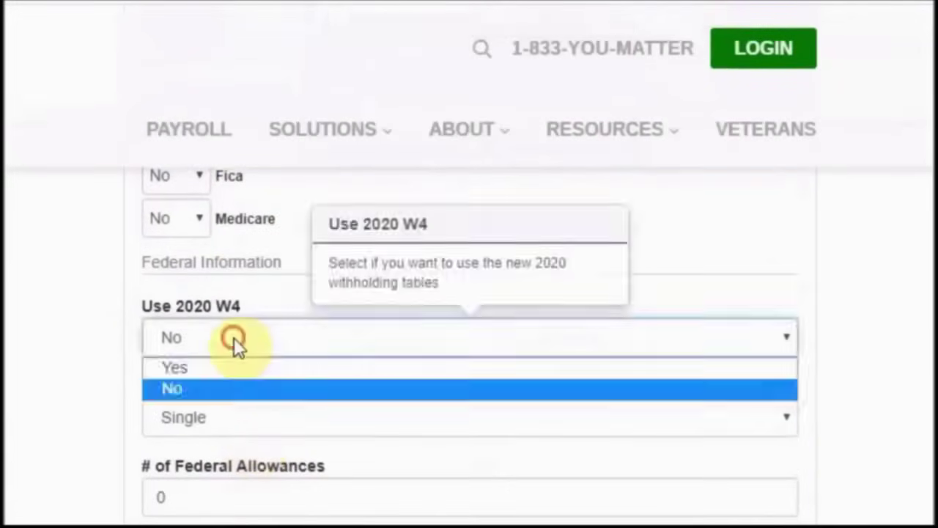
click(208, 368)
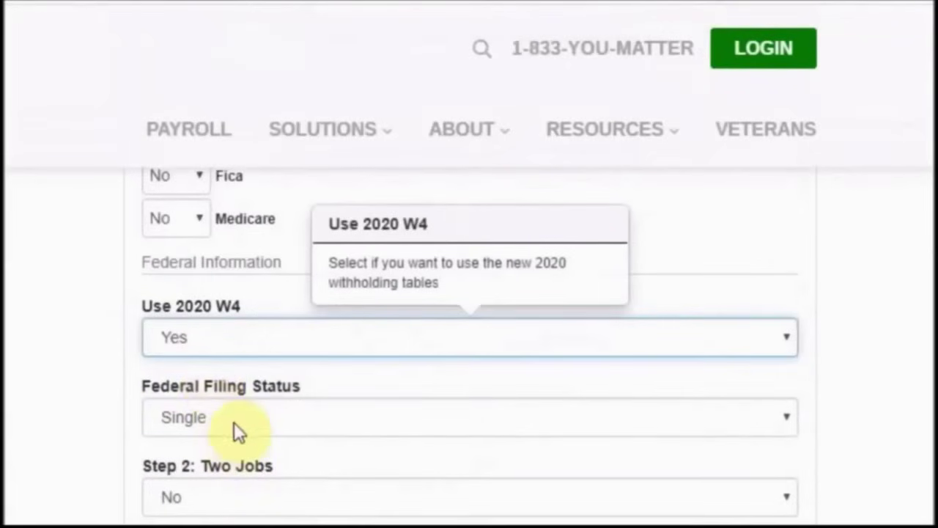
- Set federal filing status to Married and a Step 3 dependents amount of 2
scroll(234, 423, down, 2)
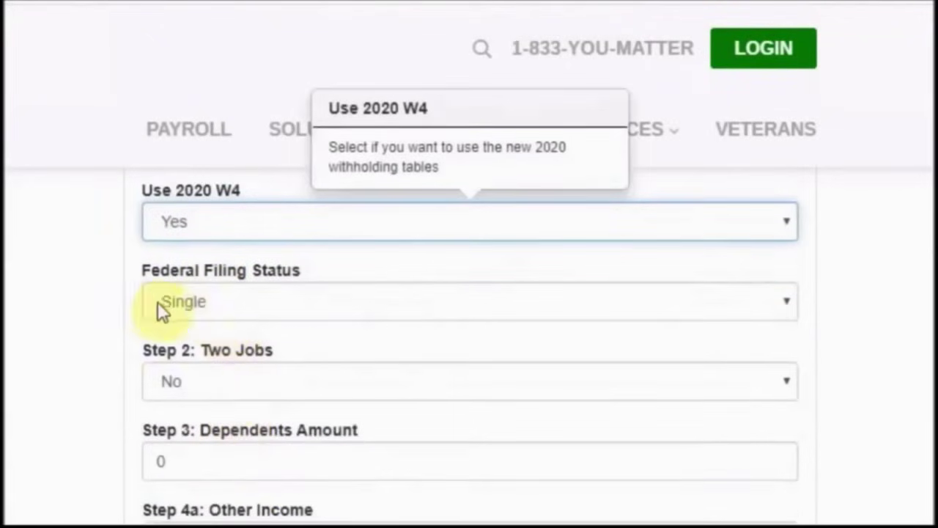
click(224, 303)
click(212, 352)
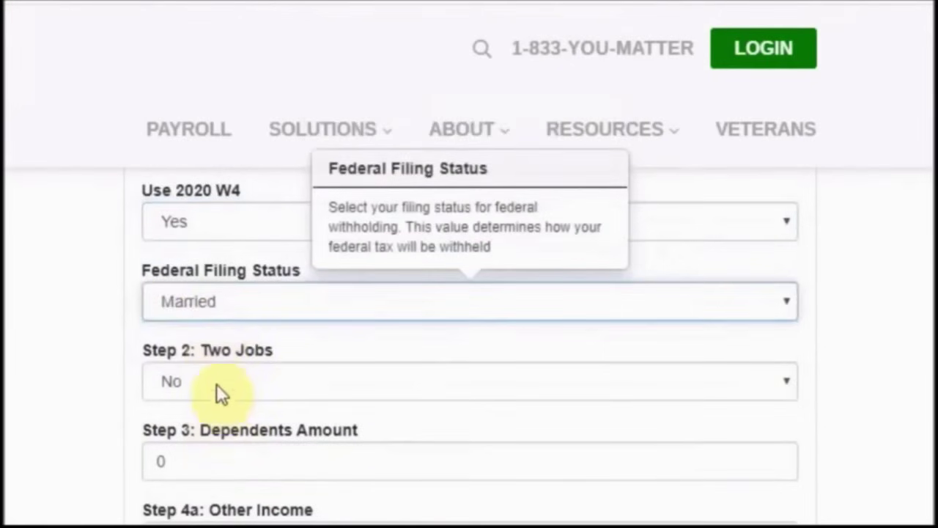
scroll(217, 469, down, 1)
click(182, 344)
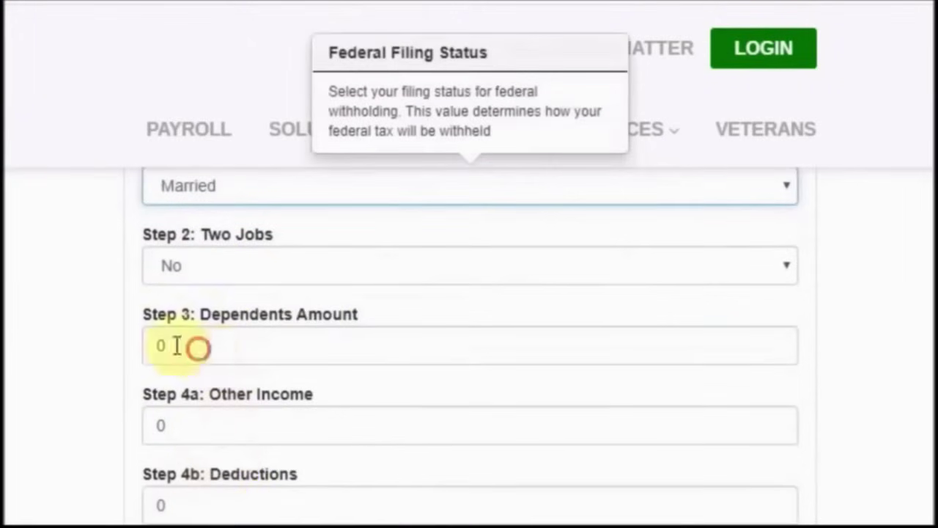
click(216, 433)
scroll(227, 482, down, 2)
scroll(226, 498, down, 4)
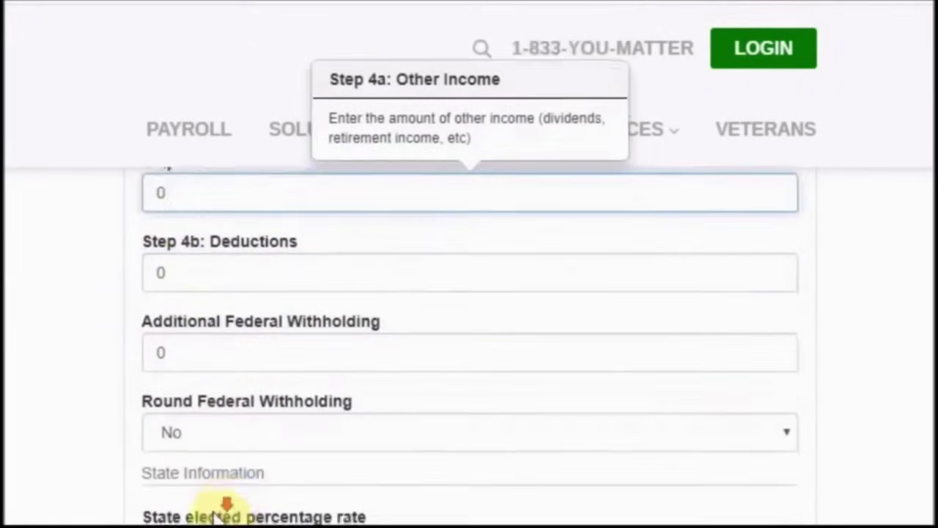
scroll(212, 518, down, 2)
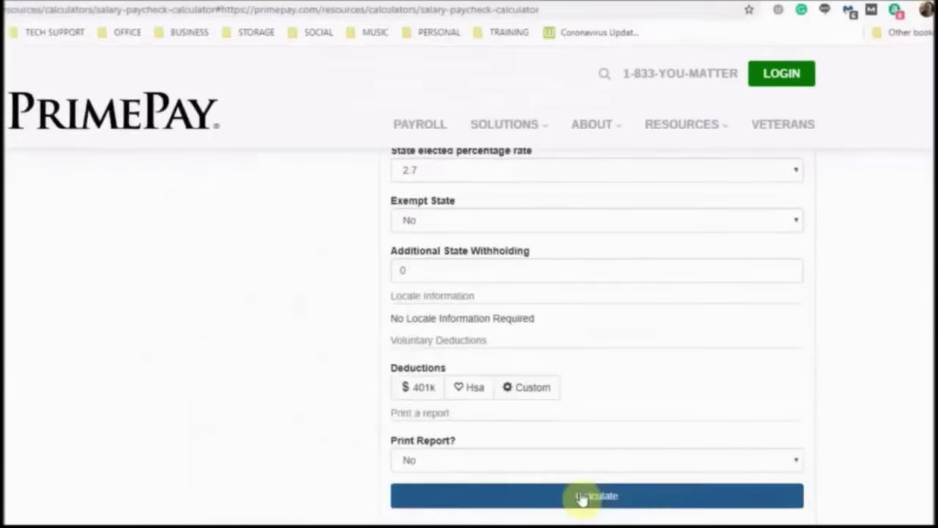
- Select and copy the PrimePay results block showing net pay 841.37
scroll(634, 420, up, 10)
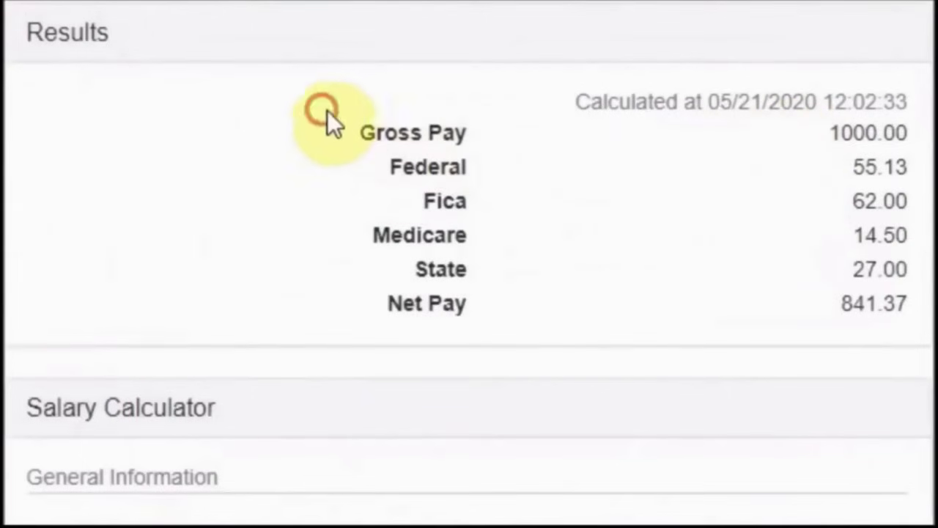
drag(326, 111, 911, 321)
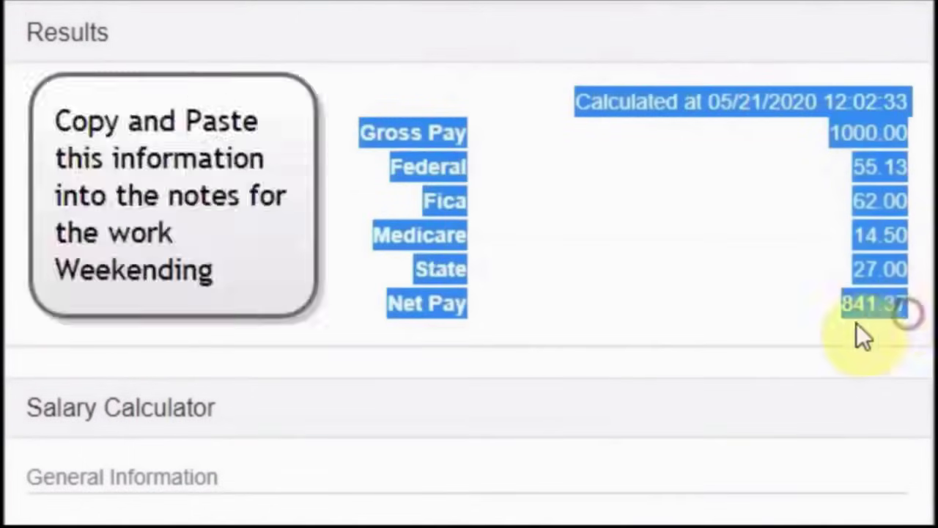
right_click(464, 137)
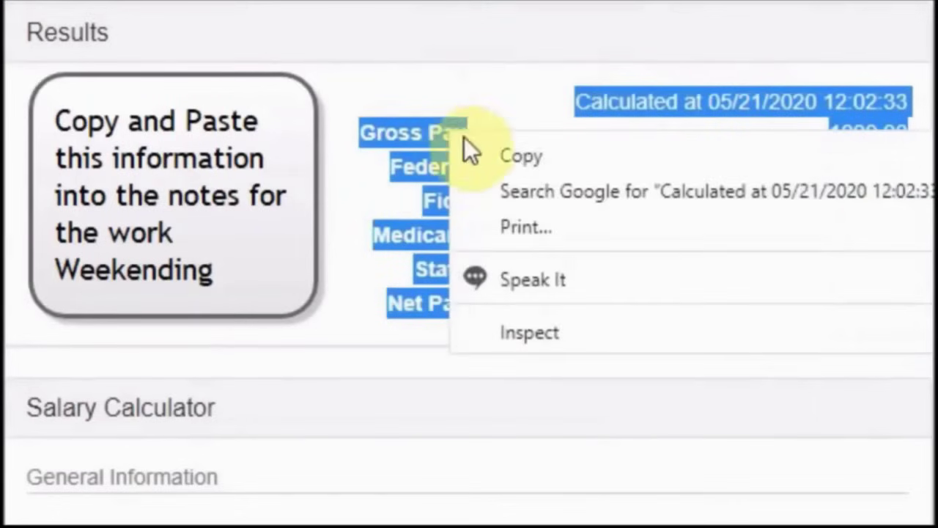
click(534, 154)
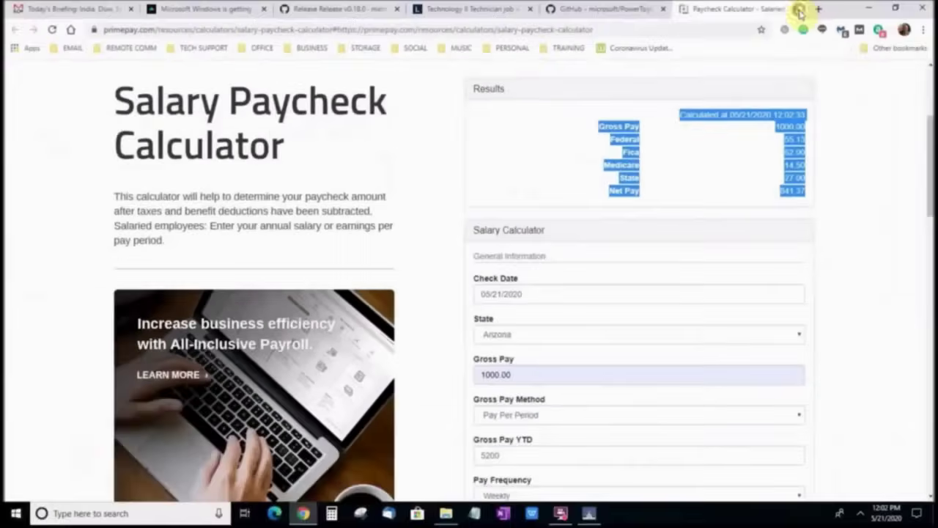
- Paste the copied PrimePay results into the payroll row's Tax Notes and move the notes aside
click(589, 514)
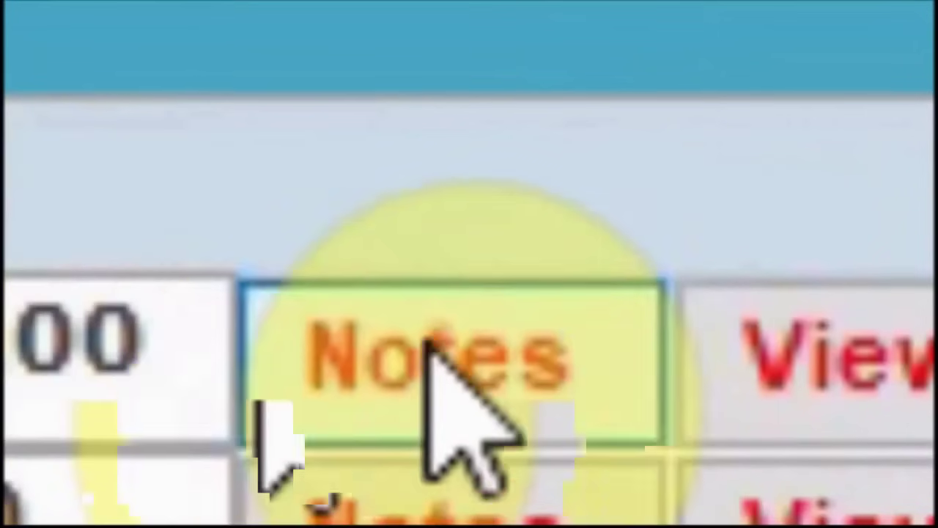
click(465, 383)
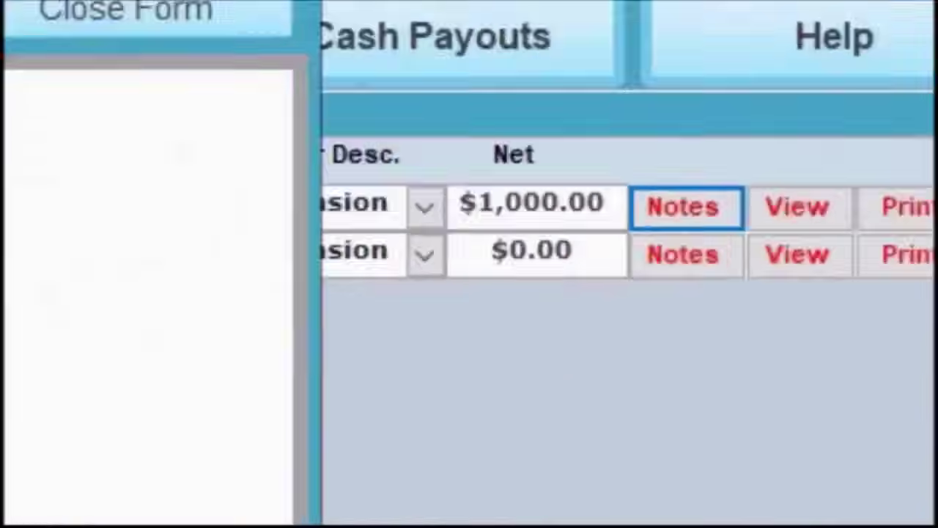
right_click(195, 201)
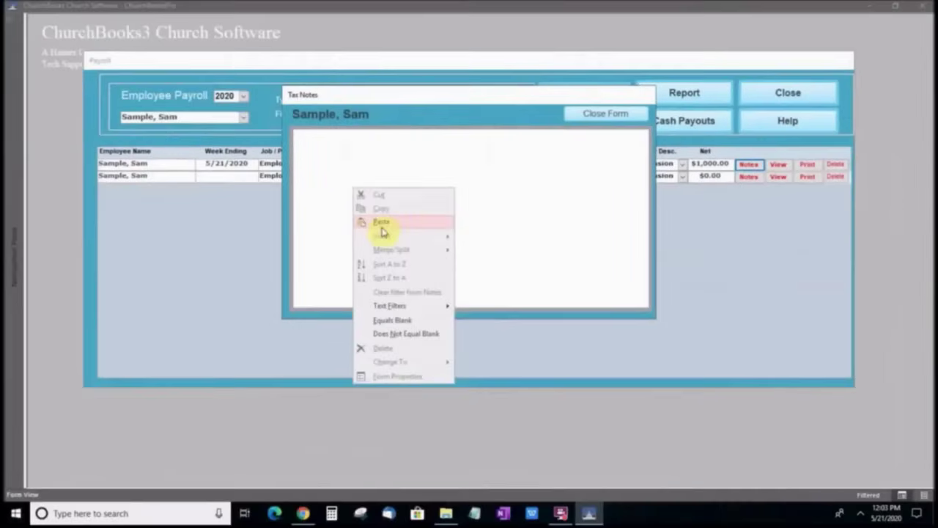
click(381, 223)
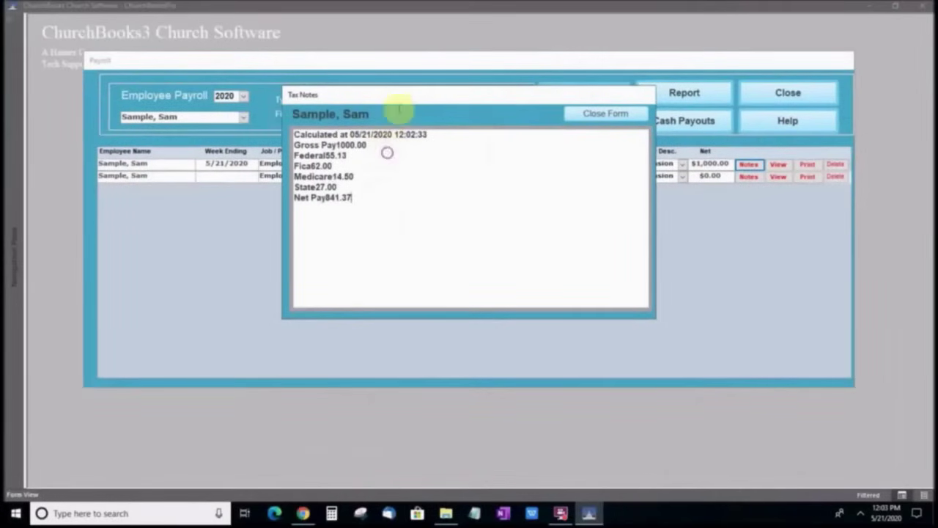
drag(394, 105, 387, 228)
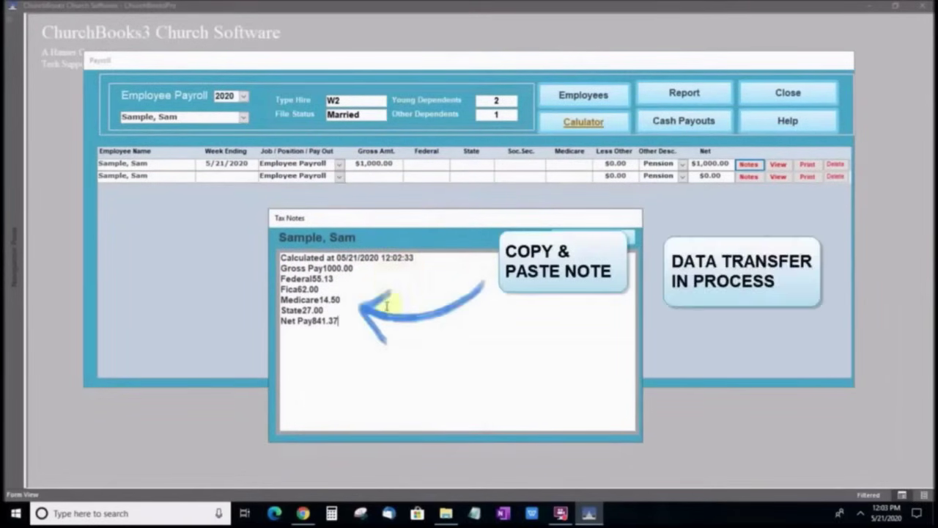
- Fill row 1's Federal cell with 53.13 and paste 27.00 into the State cell
click(423, 163)
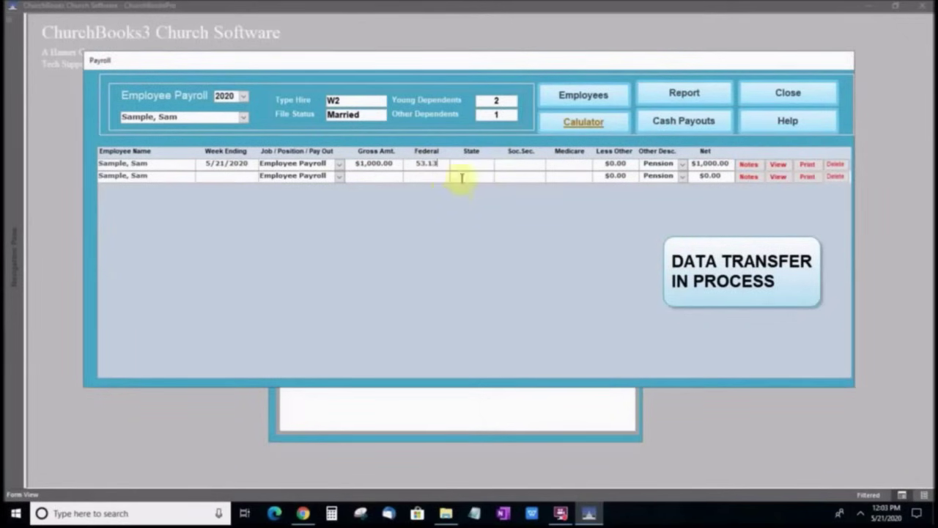
click(420, 411)
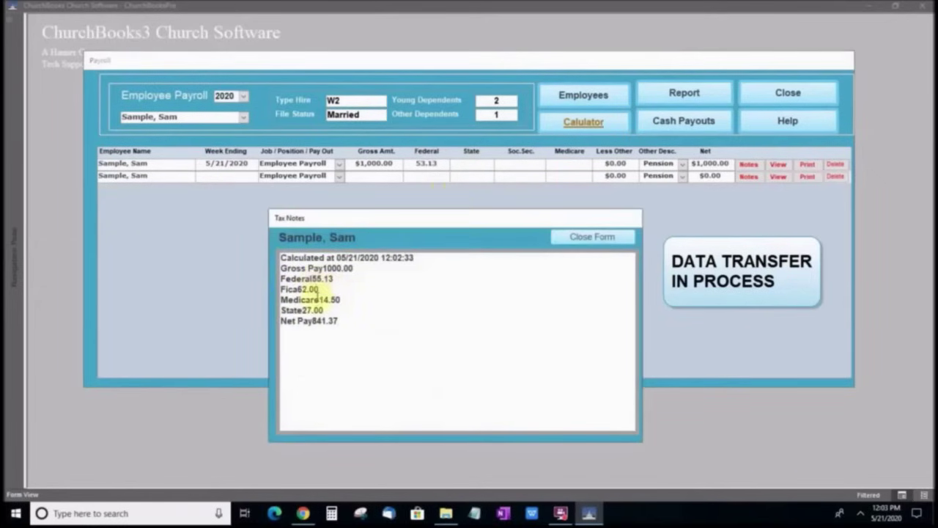
drag(324, 310, 302, 310)
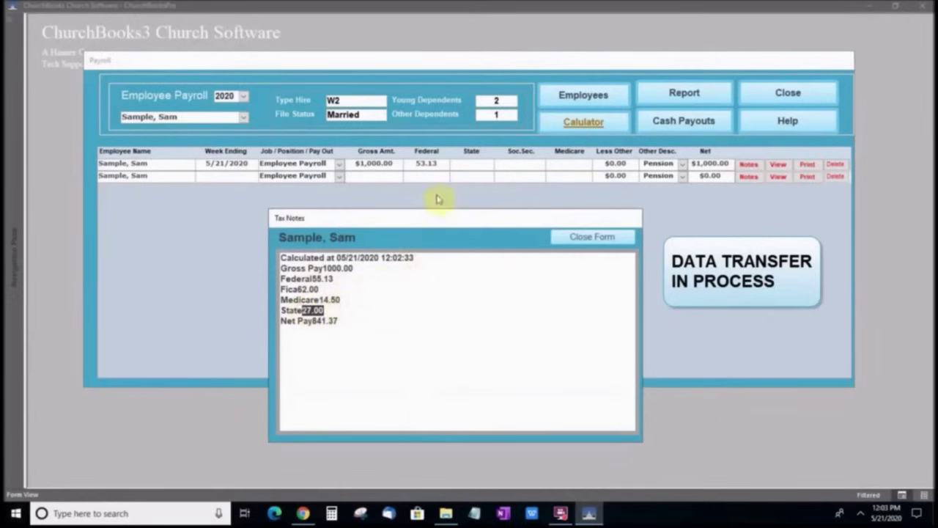
click(474, 167)
key(ctrl+v)
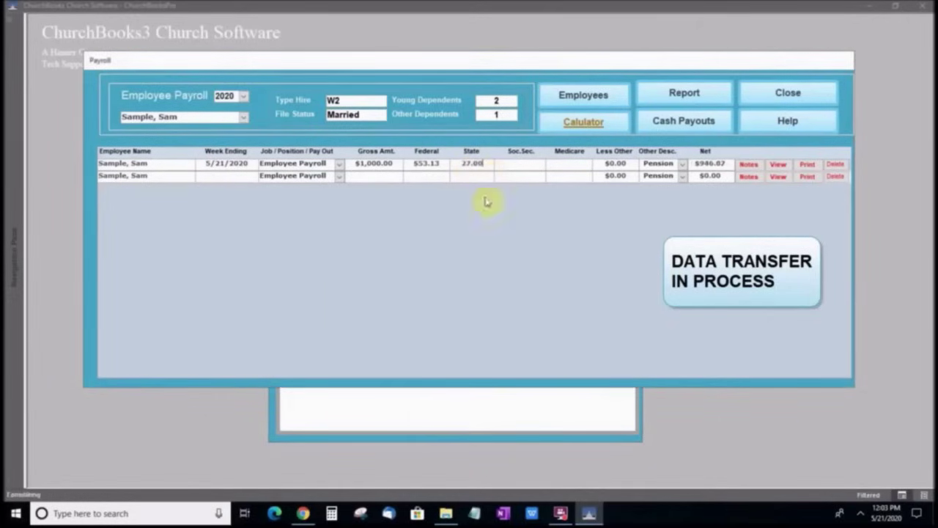
- Enter Soc.Sec. 62.00 and Medicare 14.50 from the notes, bringing Net to $843.37
click(342, 424)
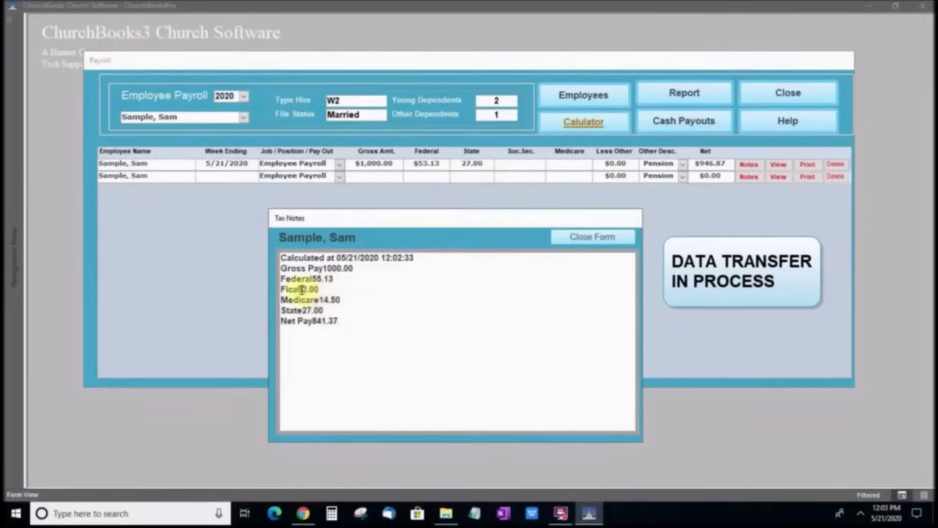
drag(298, 289, 320, 289)
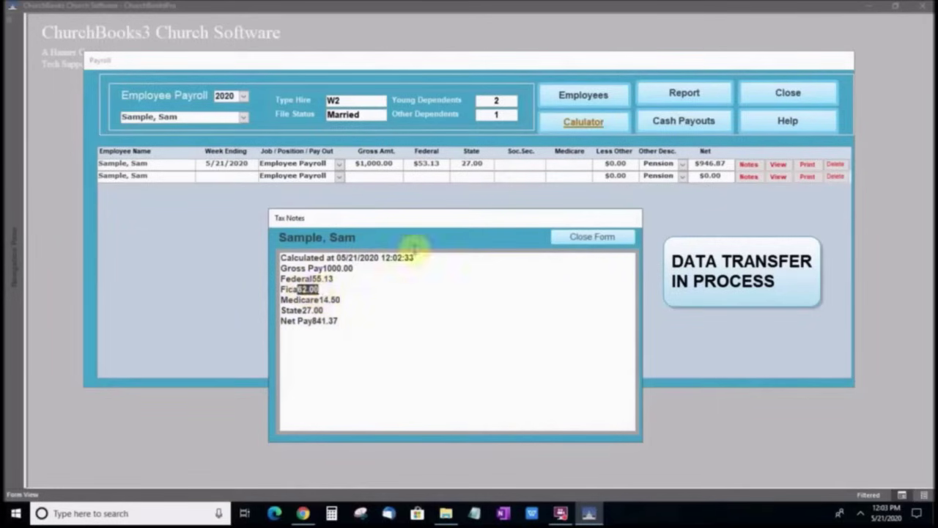
click(525, 164)
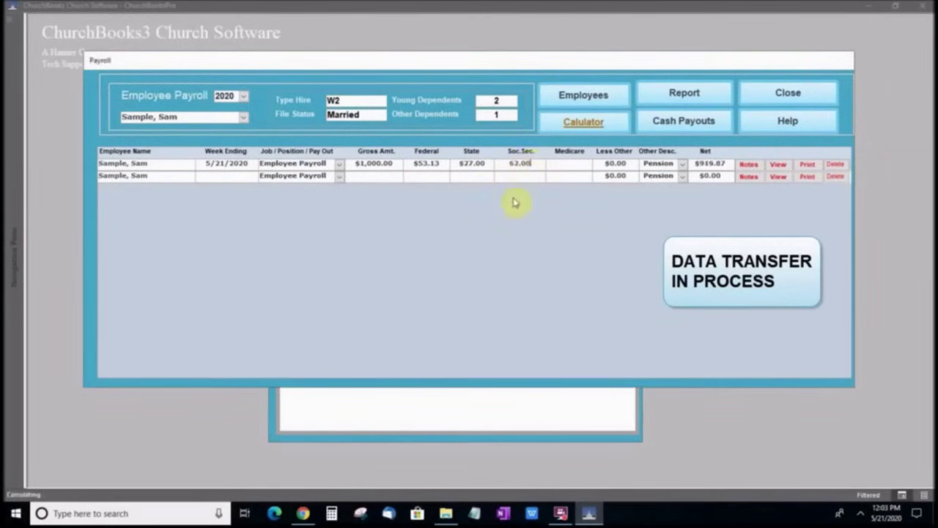
click(360, 411)
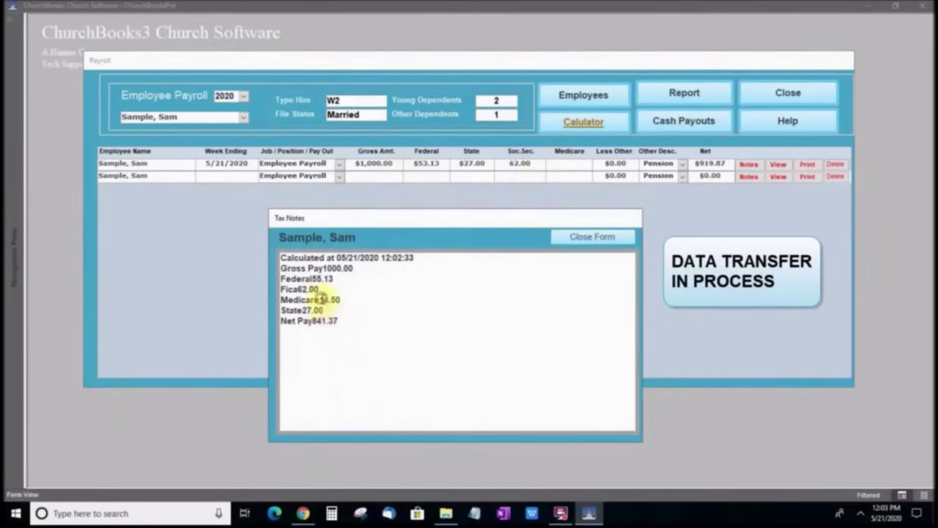
drag(320, 300, 352, 296)
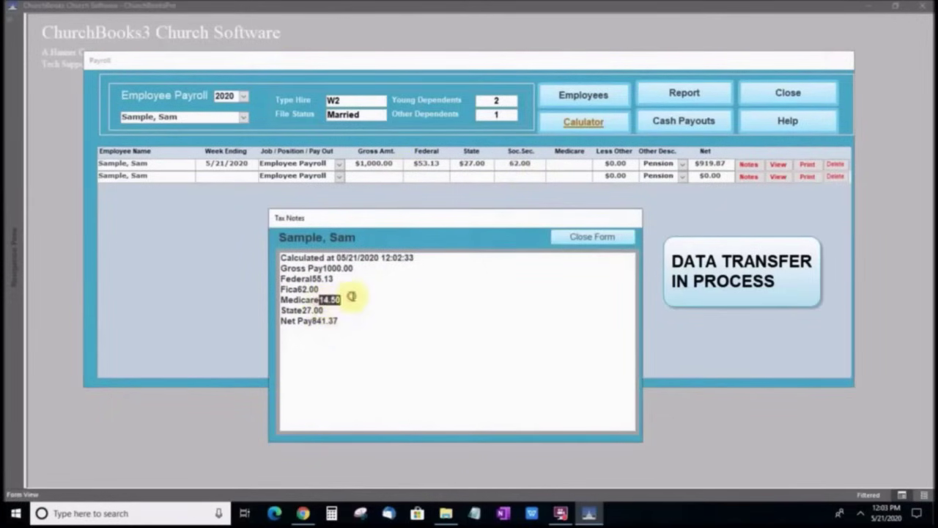
click(561, 163)
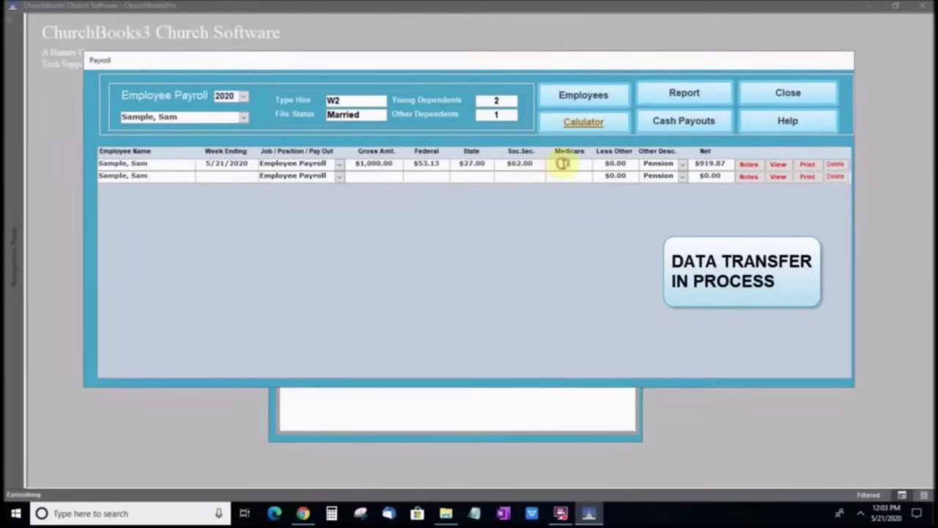
click(628, 164)
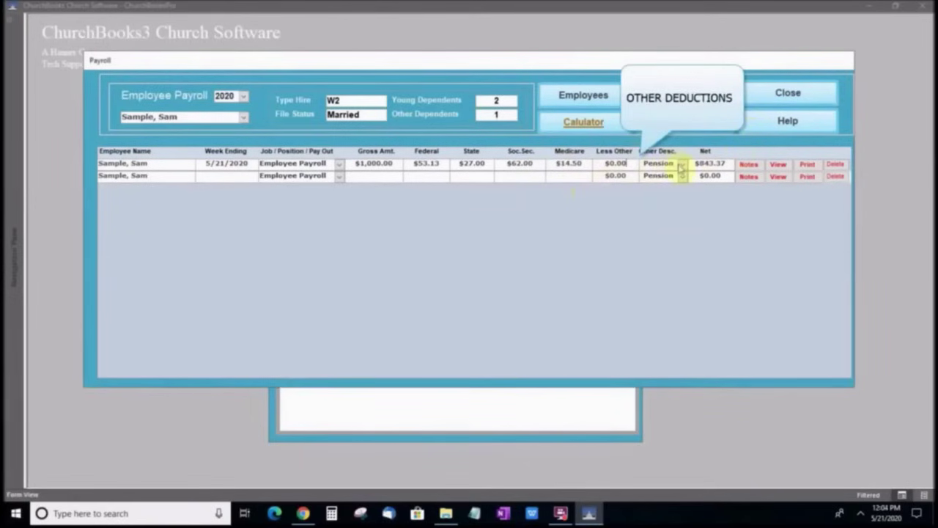
click(679, 176)
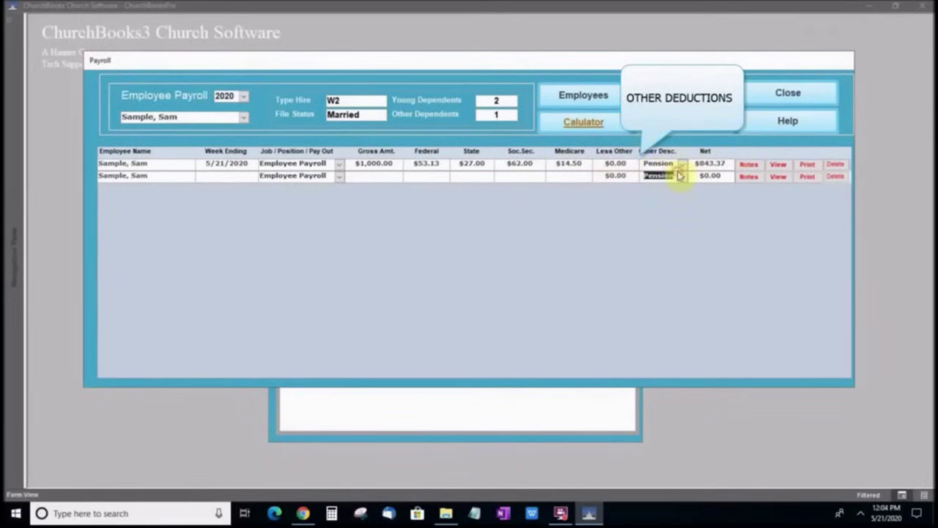
click(627, 175)
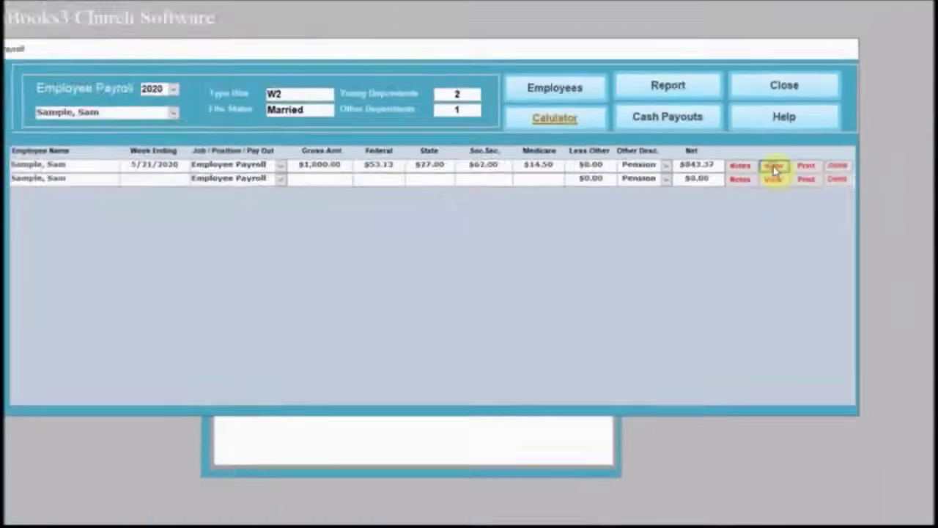
- Open row 1's Check# dialog, set status to UnPaid, and enter the check reference number
click(399, 234)
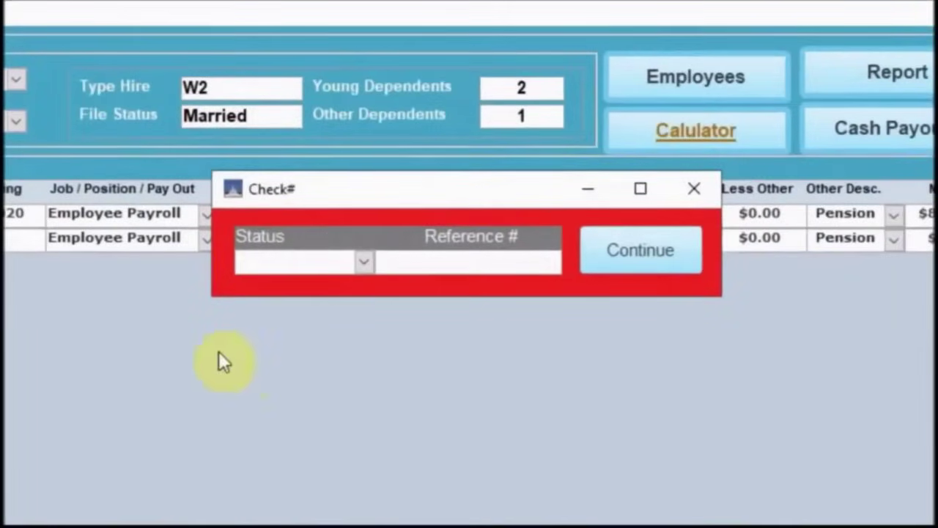
click(363, 262)
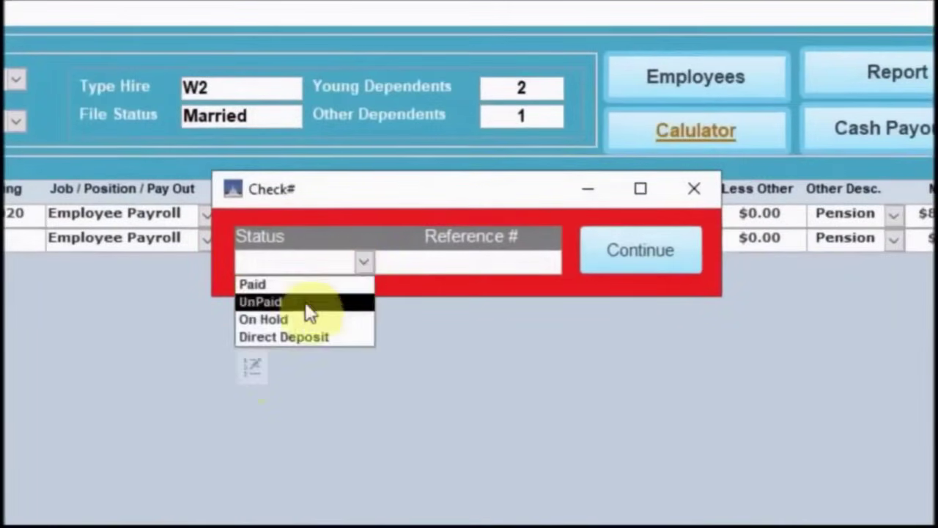
click(308, 302)
click(399, 263)
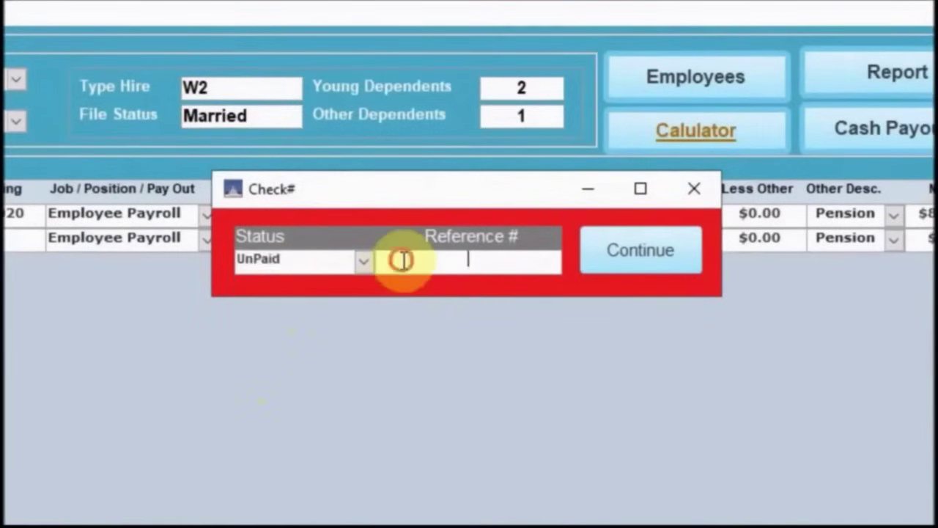
text(234)
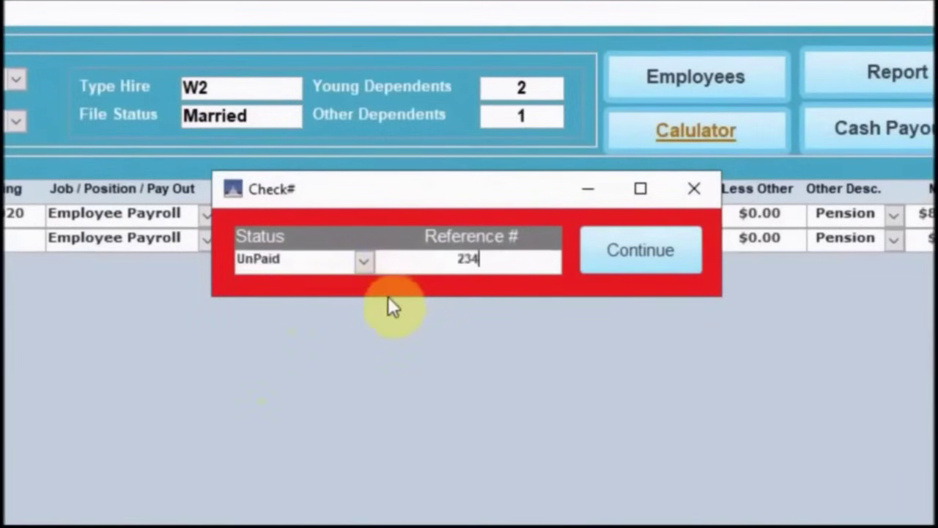
text(323432)
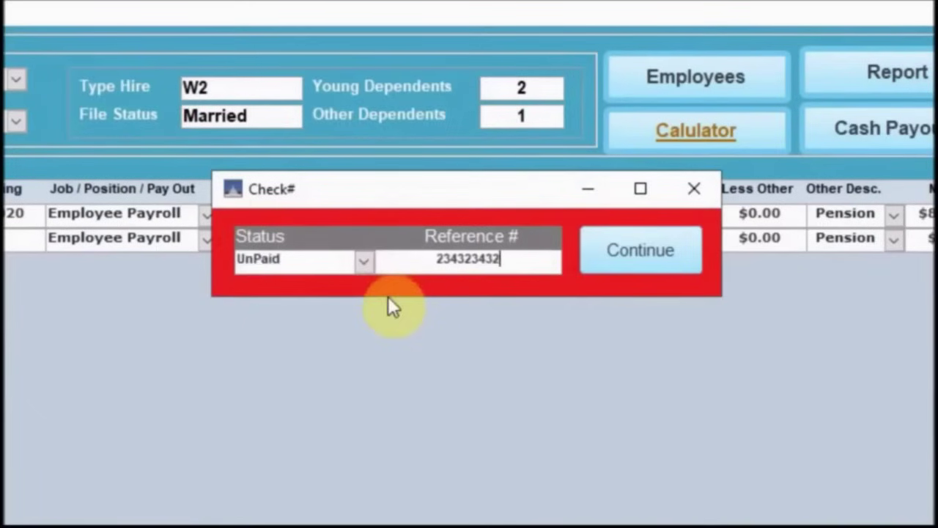
- Review the pay stub's year-to-date gross and FICA, then open the 2020 payroll totals report
click(624, 250)
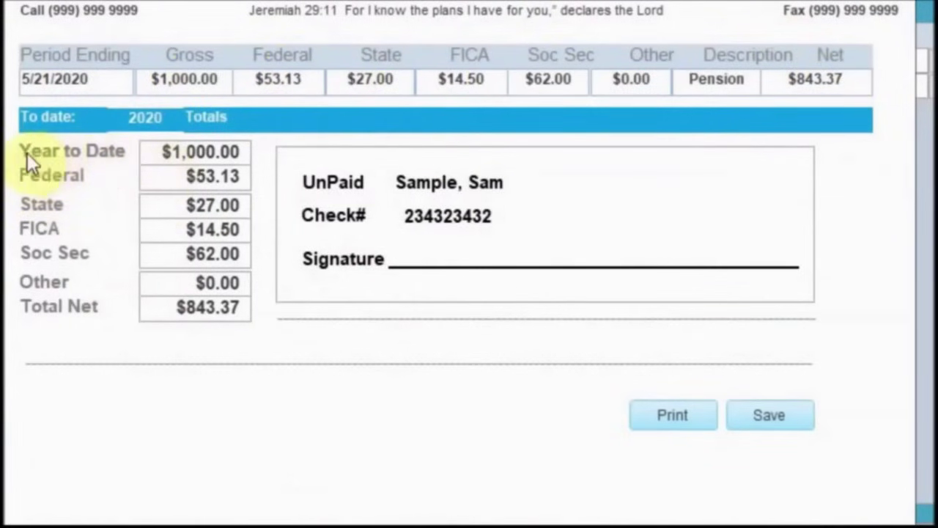
click(137, 157)
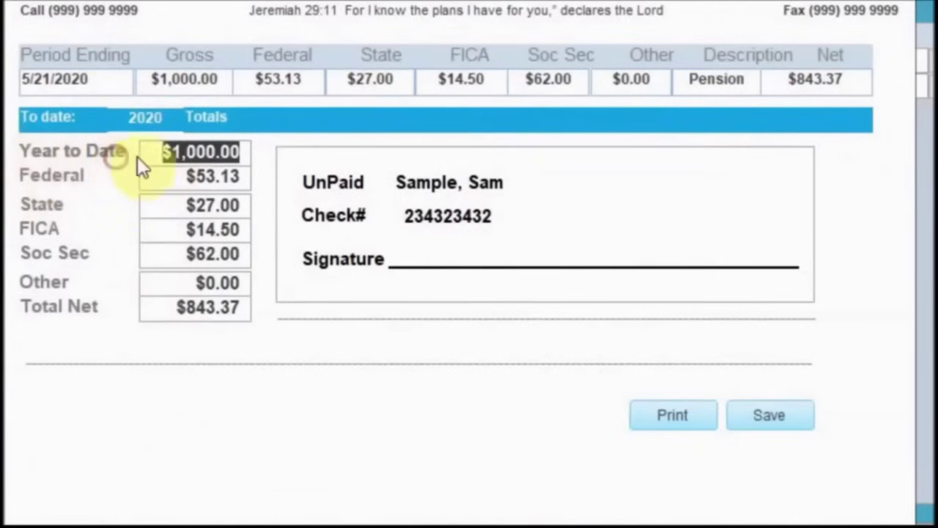
click(182, 229)
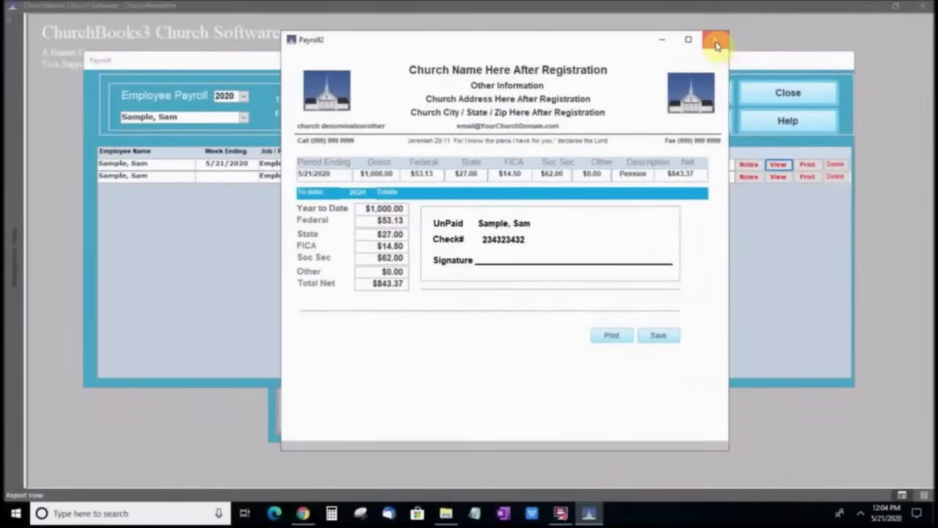
click(717, 41)
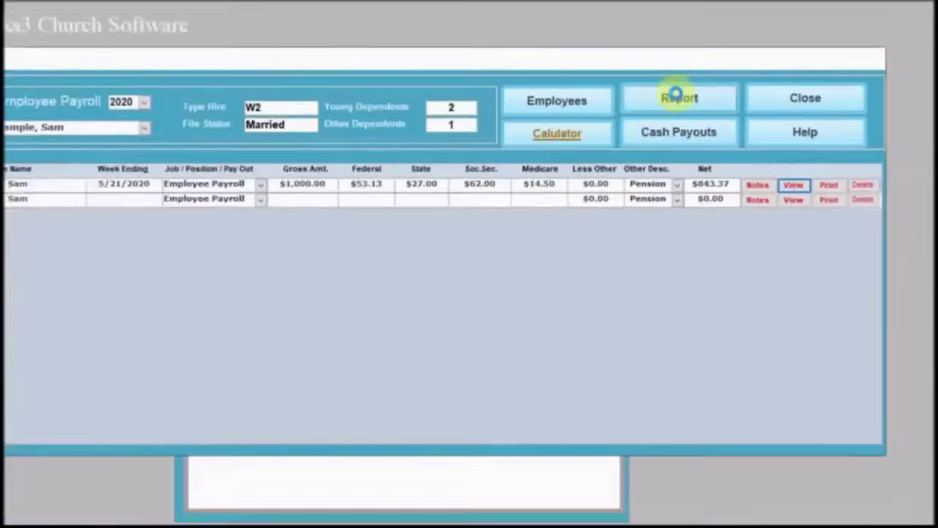
click(460, 253)
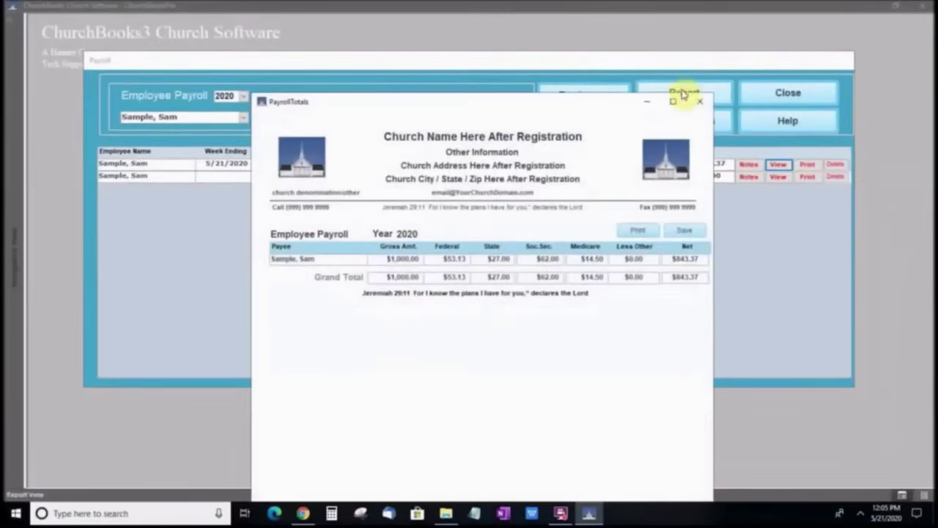